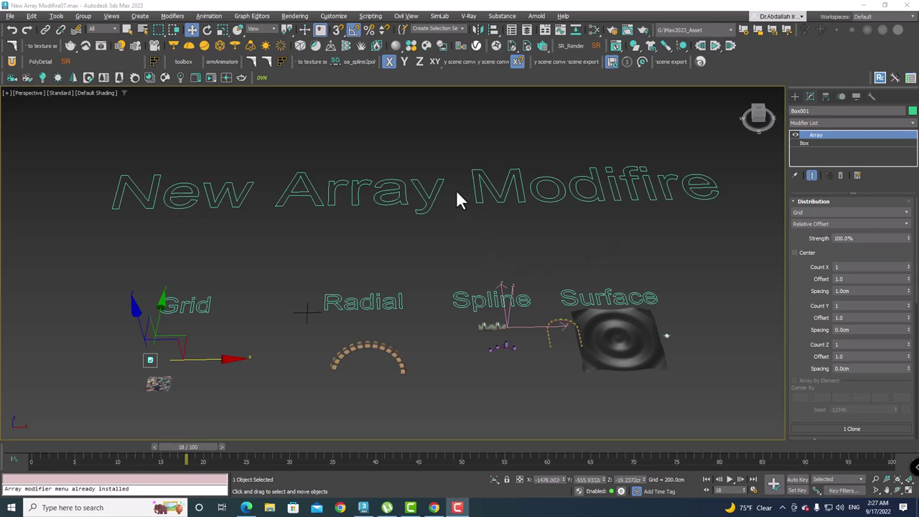
# Step: Pan and zoom the Perspective view from the overview in on Box001, the Grid example's single box
pyautogui.moveTo(440, 246); pyautogui.dragTo(435, 235, button='middle')
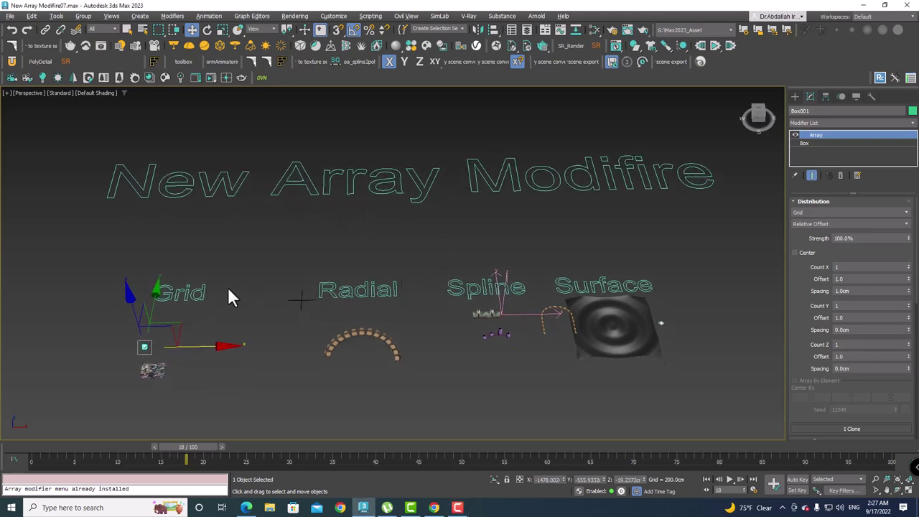
pyautogui.moveTo(434, 311); pyautogui.dragTo(424, 249, button='middle')
pyautogui.scroll(5, 234, 283)
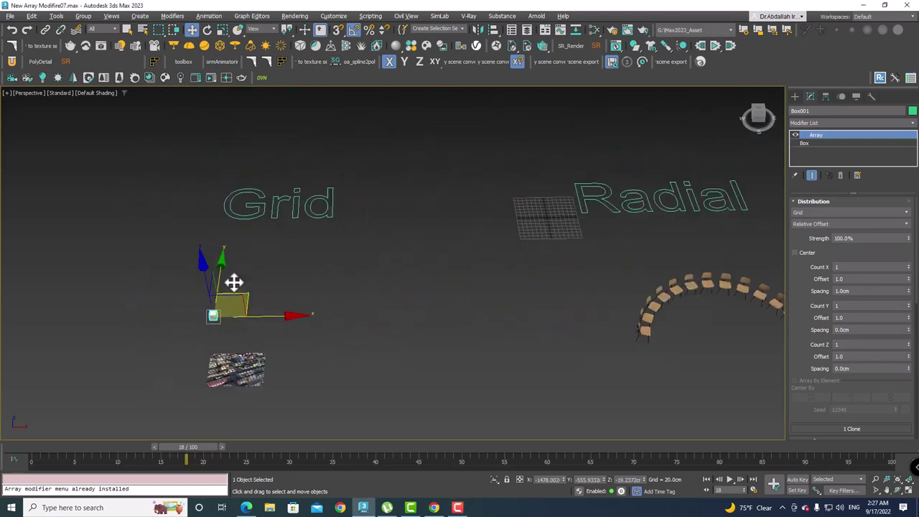
pyautogui.scroll(3, 260, 284)
pyautogui.moveTo(248, 290); pyautogui.dragTo(323, 291, button='middle')
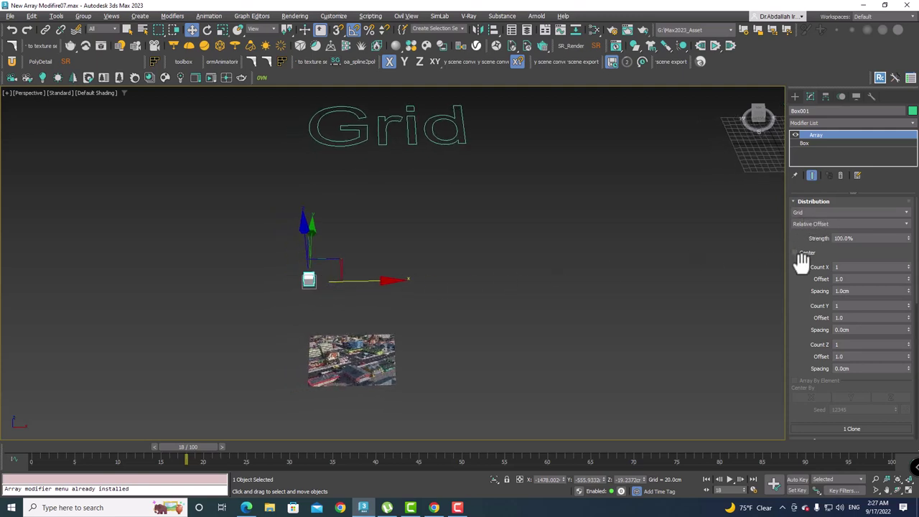
# Step: Collapse all Array rollouts except Distribution, leave Relative Offset unchanged, and frame the box up close
pyautogui.click(814, 290)
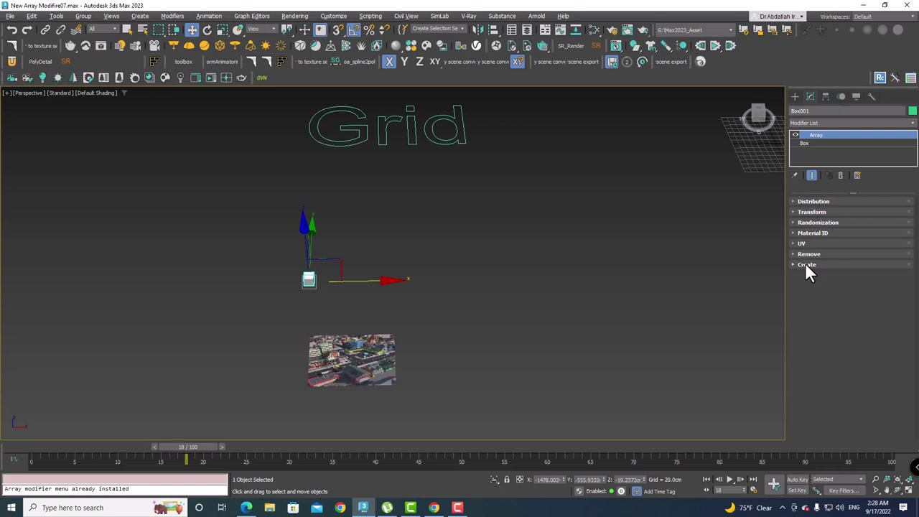
pyautogui.click(812, 201)
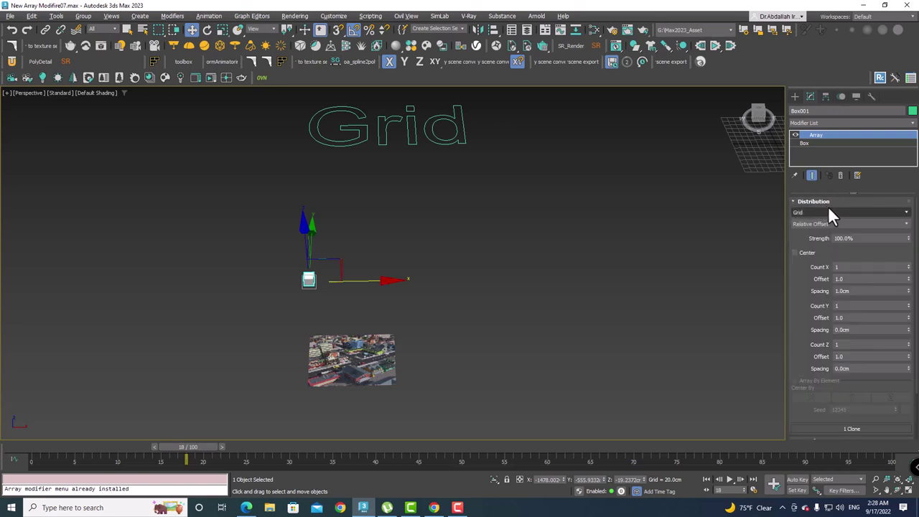
pyautogui.click(812, 224)
pyautogui.click(816, 218)
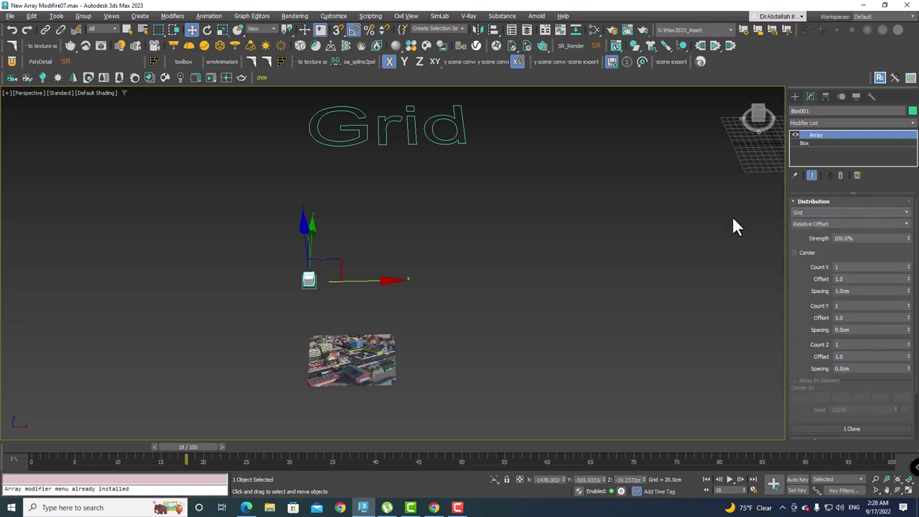
pyautogui.moveTo(732, 216); pyautogui.dragTo(455, 288, button='middle')
pyautogui.moveTo(338, 258); pyautogui.dragTo(378, 193, button='middle')
# Step: Set Count X and Count Y to 10 each, forming a 100-box slab
pyautogui.scroll(2, 378, 193)
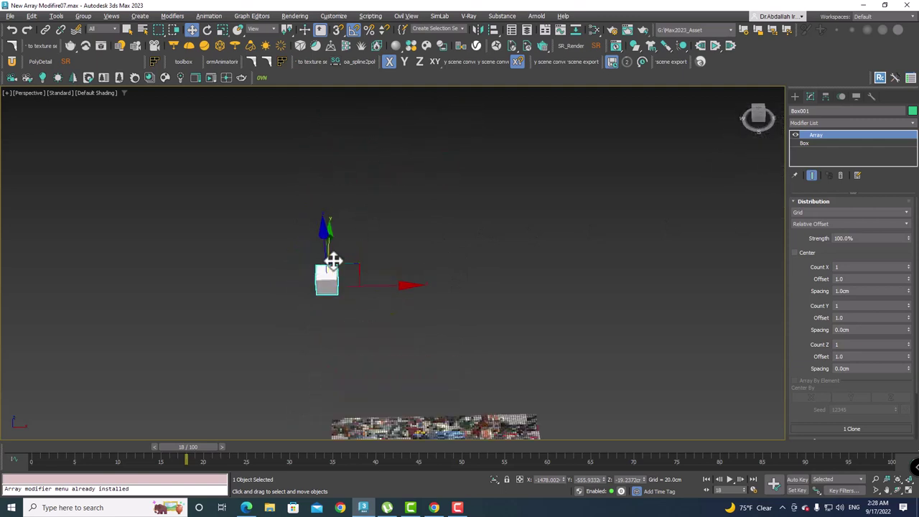
pyautogui.moveTo(908, 267); pyautogui.dragTo(908, 267)
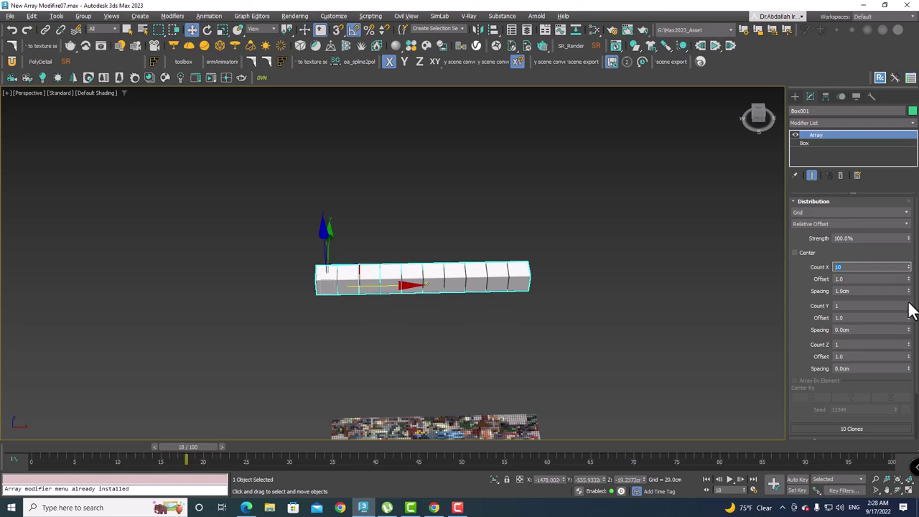
pyautogui.moveTo(909, 305); pyautogui.dragTo(909, 307)
pyautogui.moveTo(564, 299)
pyautogui.keyDown('alt'); pyautogui.mouseDown(button='middle')
pyautogui.moveTo(546, 307)
pyautogui.moveTo(565, 298)
pyautogui.moveTo(649, 302)
pyautogui.mouseUp(button='middle'); pyautogui.keyUp('alt')
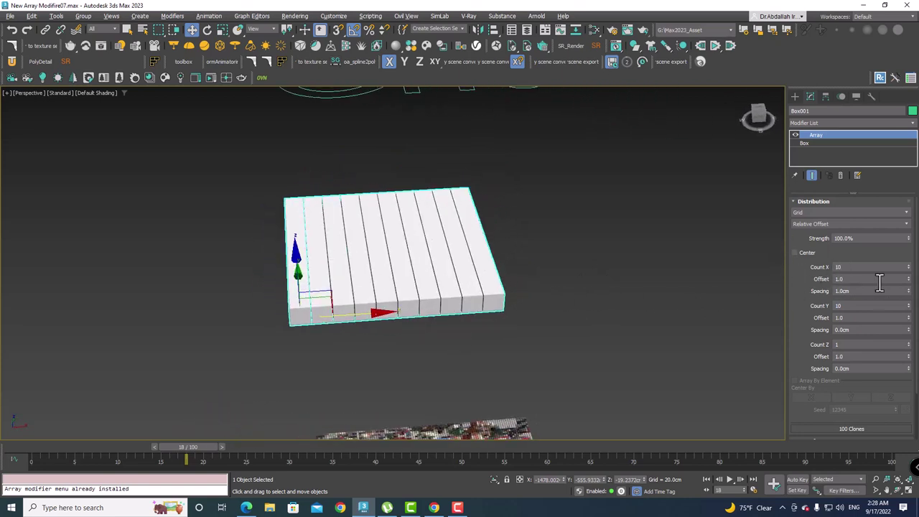
pyautogui.press('Tab')
# Step: Expand Randomization, try X and Y rotation randomness, reset Y, and set Scale Z variation to 184%
pyautogui.moveTo(822, 335); pyautogui.dragTo(817, 179)
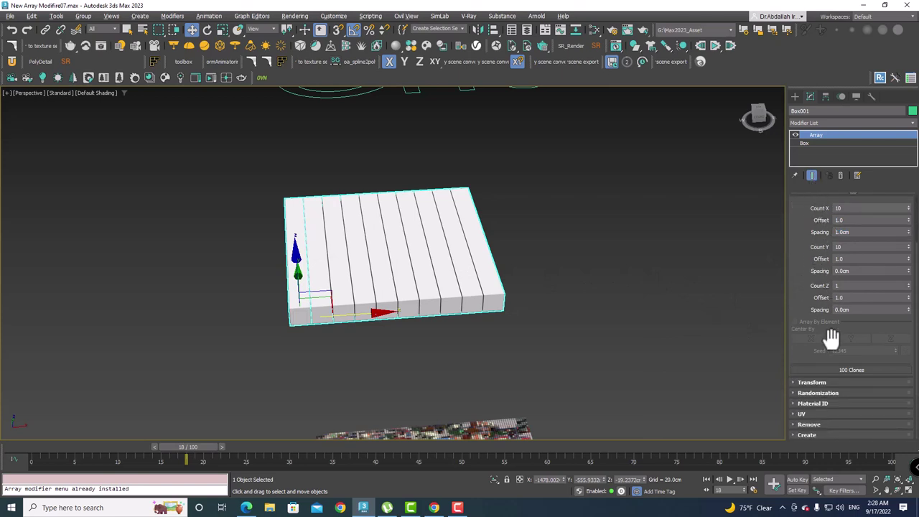
pyautogui.click(813, 392)
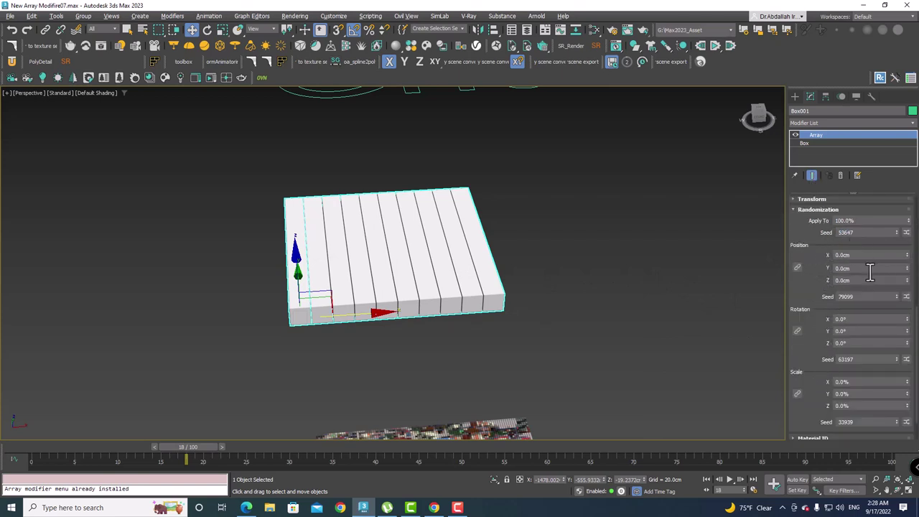
pyautogui.moveTo(906, 323); pyautogui.dragTo(900, 323)
pyautogui.moveTo(906, 332); pyautogui.dragTo(906, 329)
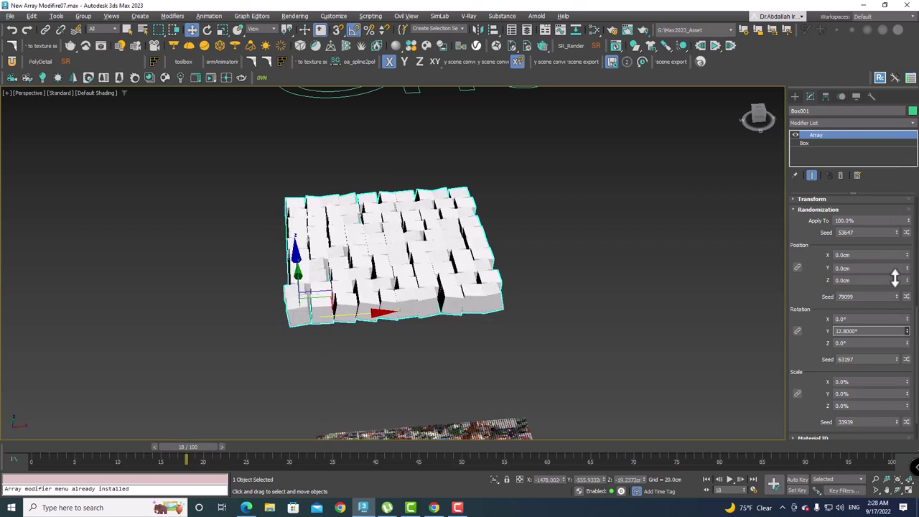
pyautogui.rightClick(908, 331)
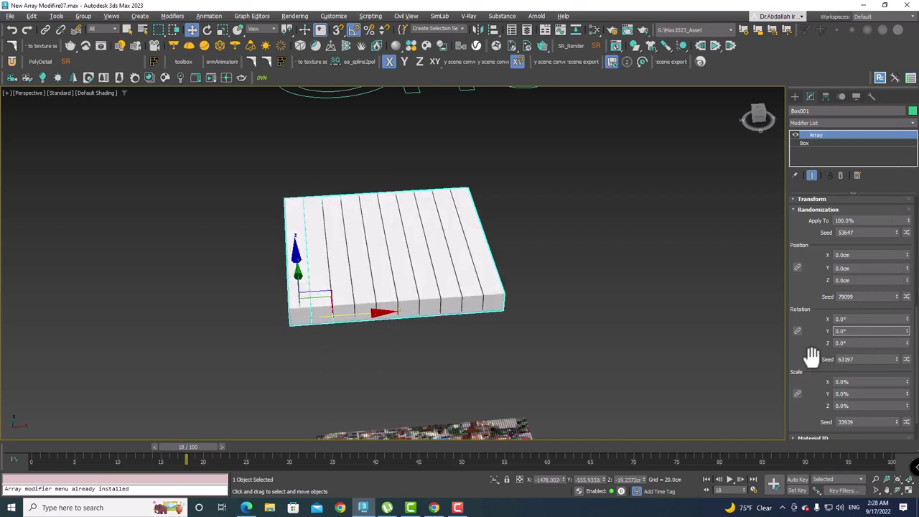
pyautogui.scroll(-2, 790, 359)
pyautogui.moveTo(906, 372); pyautogui.dragTo(825, 433)
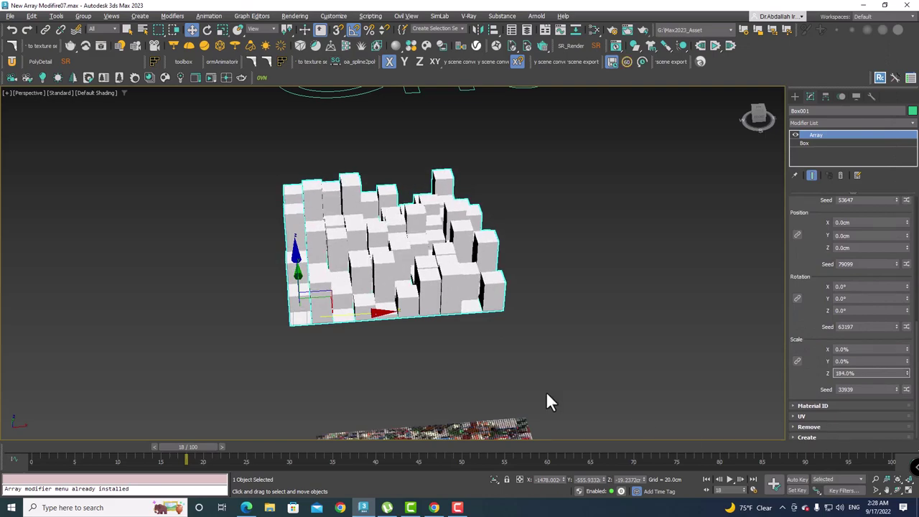
pyautogui.moveTo(455, 304)
pyautogui.keyDown('alt'); pyautogui.mouseDown(button='middle')
pyautogui.moveTo(428, 298)
pyautogui.moveTo(469, 299)
pyautogui.moveTo(424, 314)
pyautogui.moveTo(387, 295)
pyautogui.moveTo(482, 297)
pyautogui.mouseUp(button='middle'); pyautogui.keyUp('alt')
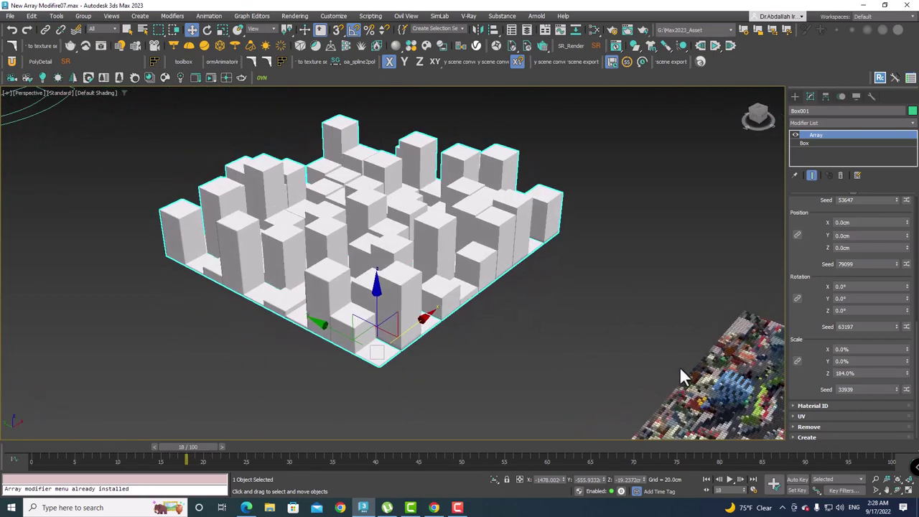
# Step: Reshuffle the random building heights with new scale seeds, settling on seed 32307
pyautogui.click(906, 390)
pyautogui.click(905, 390)
pyautogui.click(906, 390)
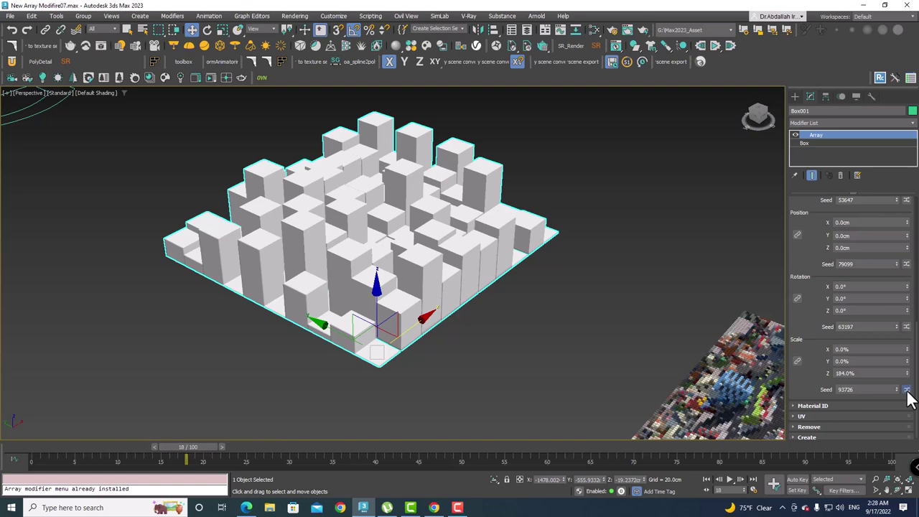
pyautogui.click(906, 390)
pyautogui.click(906, 390)
pyautogui.click(905, 391)
pyautogui.click(906, 391)
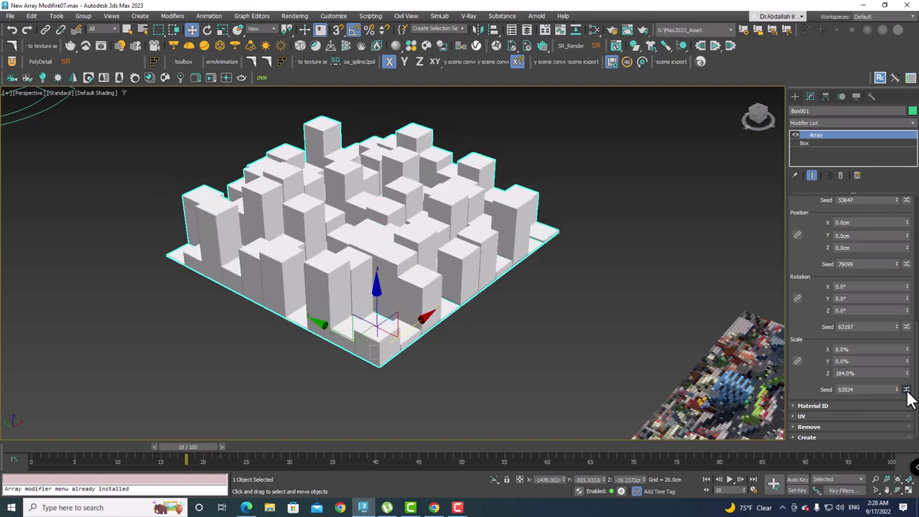
pyautogui.click(906, 390)
pyautogui.keyDown('alt'); pyautogui.moveTo(622, 343); pyautogui.dragTo(589, 343, button='middle'); pyautogui.keyUp('alt')
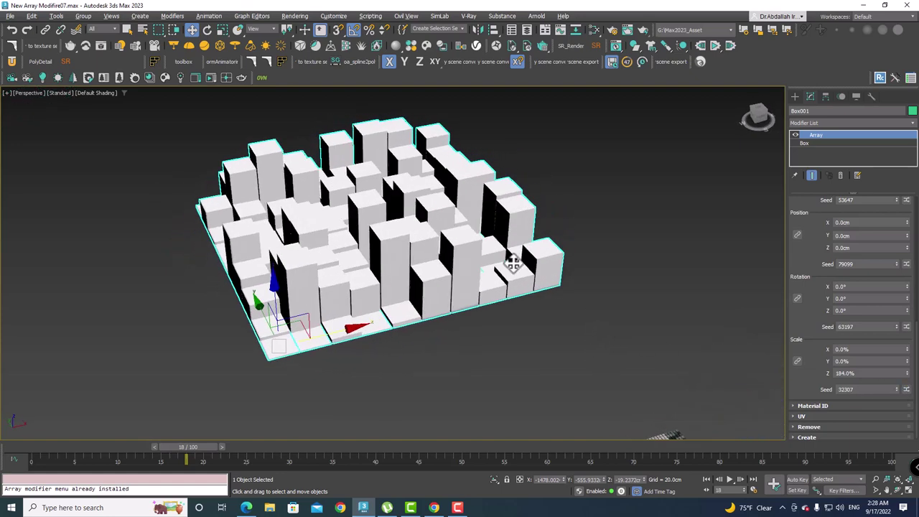
# Step: Create a tall standard box to the left of the block city
pyautogui.click(795, 96)
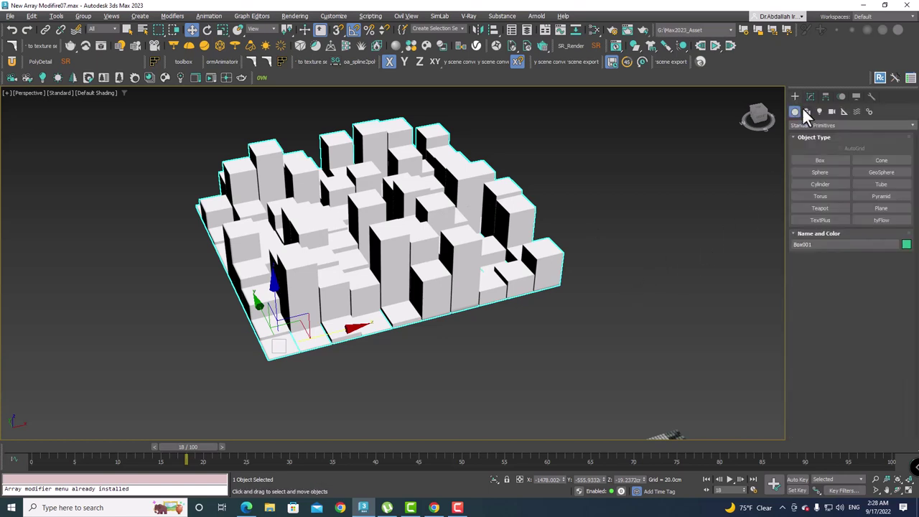
pyautogui.click(818, 160)
pyautogui.keyDown('alt'); pyautogui.moveTo(430, 251); pyautogui.dragTo(467, 251, button='middle'); pyautogui.keyUp('alt')
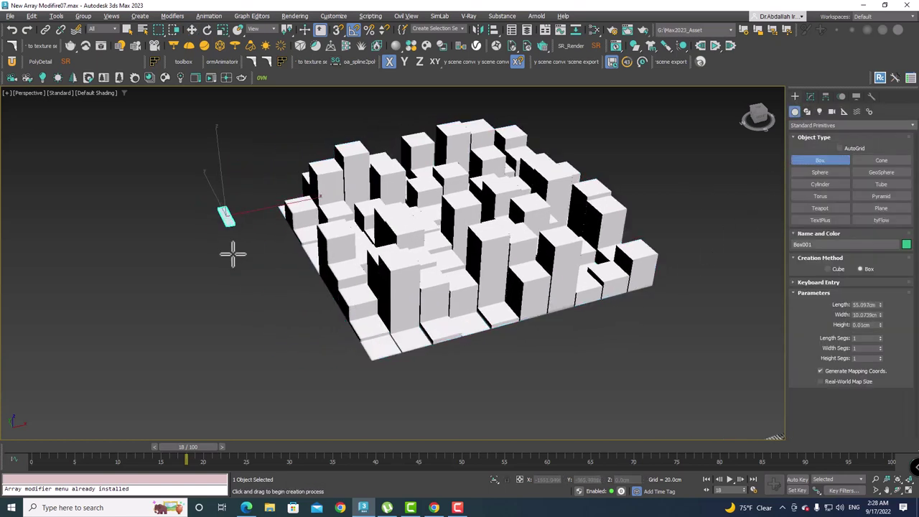
pyautogui.moveTo(226, 208); pyautogui.dragTo(204, 391)
pyautogui.click(186, 244)
pyautogui.press('w')
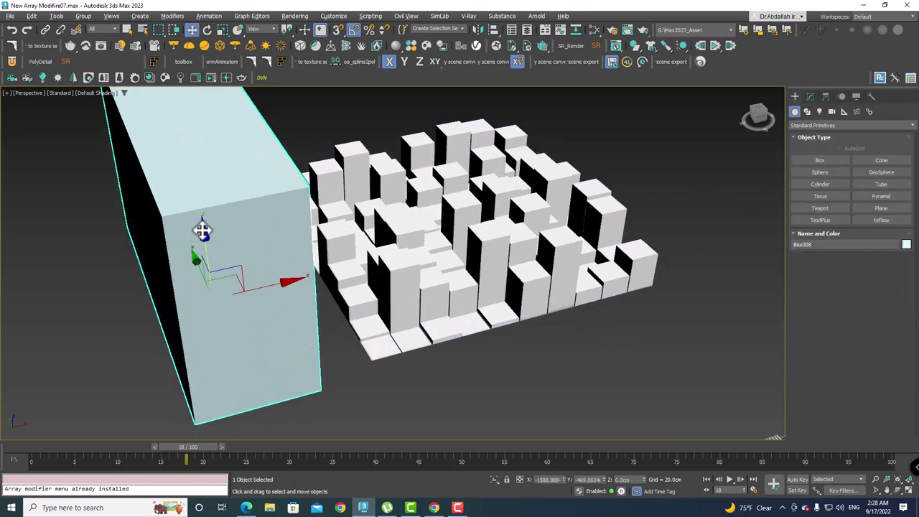
pyautogui.moveTo(204, 245)
pyautogui.keyDown('alt'); pyautogui.mouseDown(button='middle')
pyautogui.moveTo(232, 287)
pyautogui.moveTo(418, 283)
pyautogui.moveTo(406, 251)
pyautogui.moveTo(305, 255)
pyautogui.mouseUp(button='middle'); pyautogui.keyUp('alt')
# Step: Enable Display as Box in the new Box008's Object Properties so it shows as a wireframe outline
pyautogui.rightClick(234, 177)
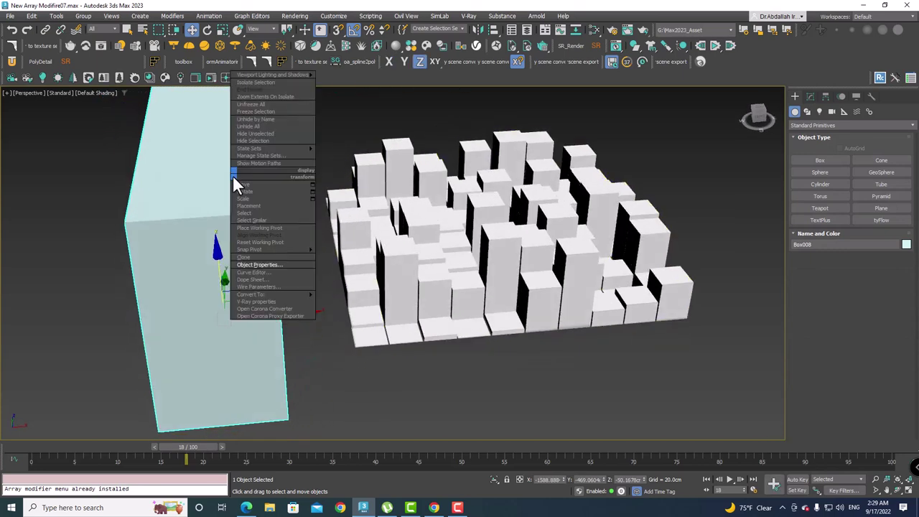
pyautogui.click(283, 265)
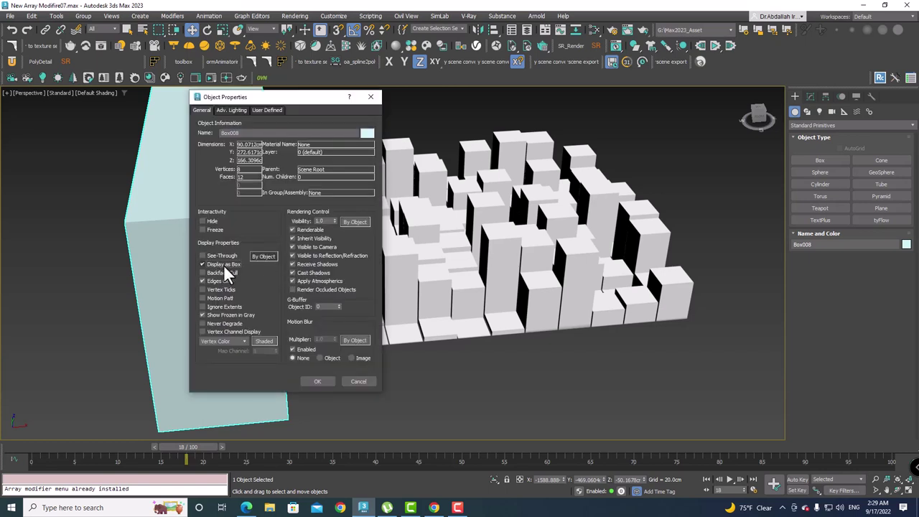
pyautogui.click(318, 382)
pyautogui.keyDown('alt'); pyautogui.moveTo(281, 314); pyautogui.dragTo(353, 242, button='middle'); pyautogui.keyUp('alt')
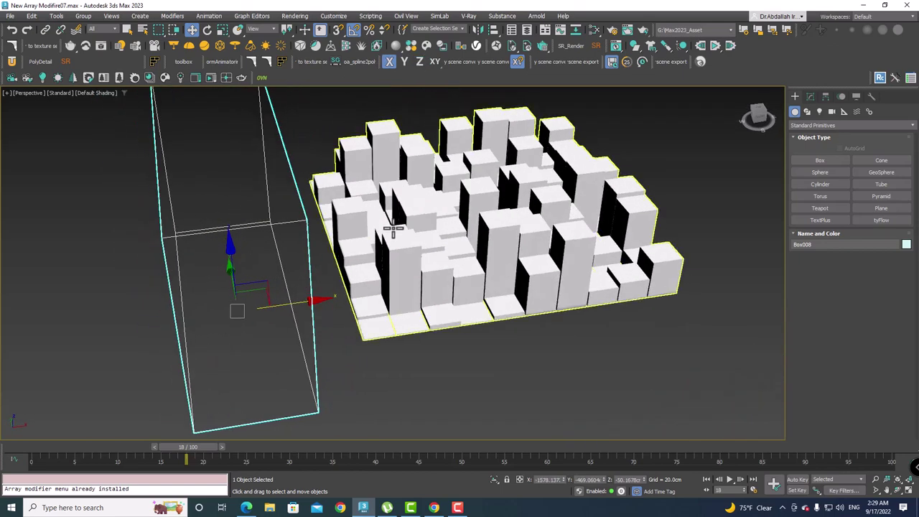
pyautogui.click(393, 228)
# Step: Collapse the Array rollouts, expand the Remove settings, and pick Box008 as the cull object
pyautogui.click(810, 95)
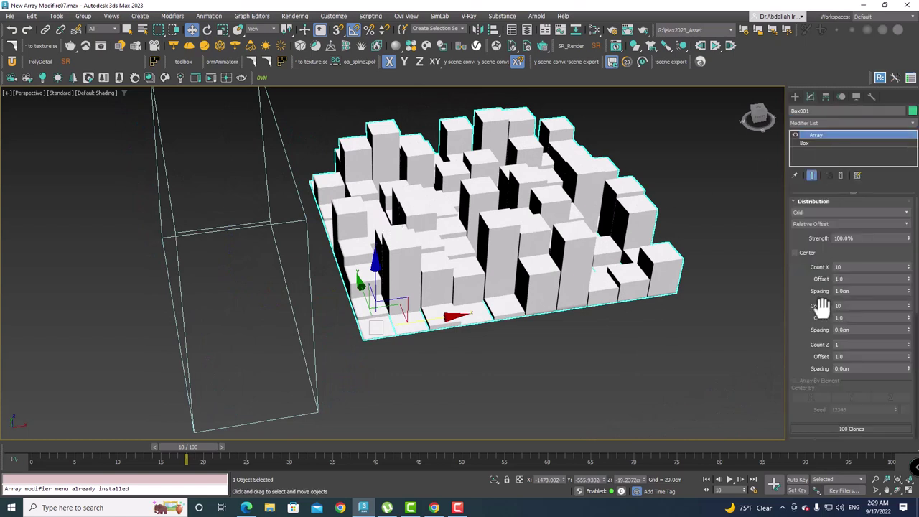
pyautogui.rightClick(817, 323)
pyautogui.click(827, 337)
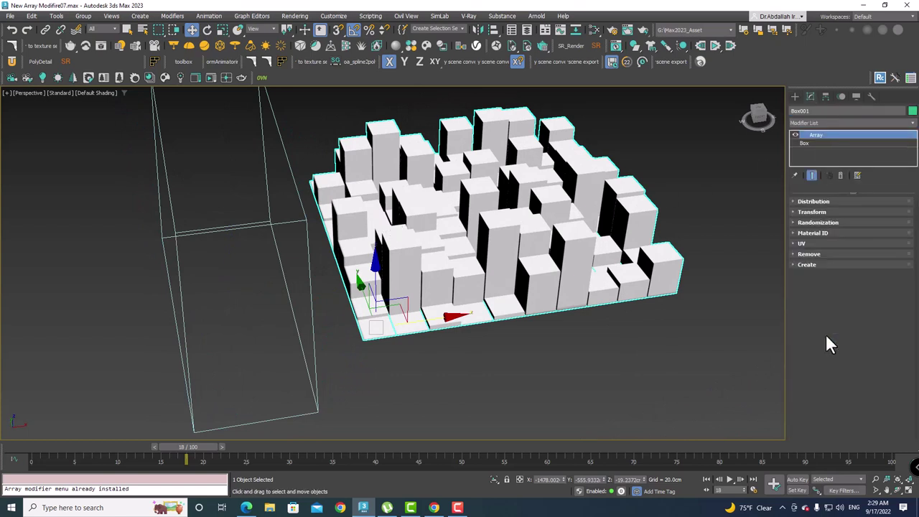
pyautogui.click(819, 256)
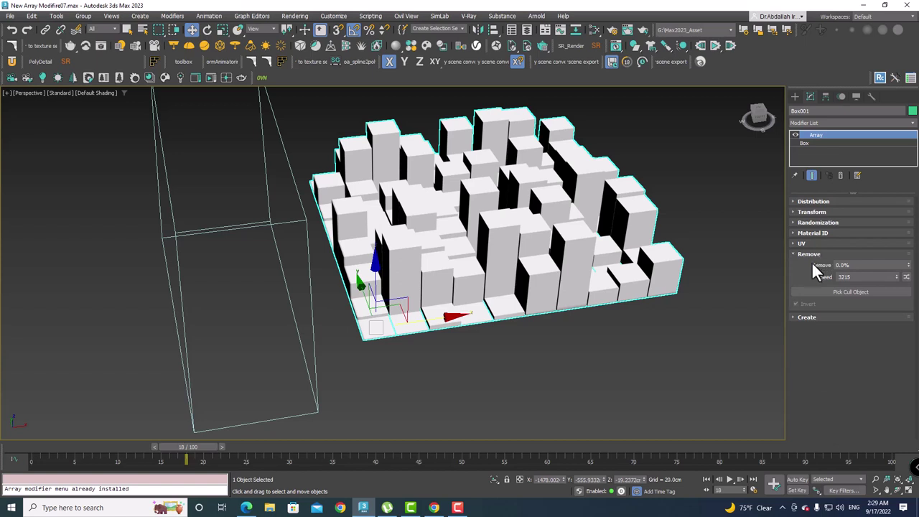
pyautogui.click(836, 292)
pyautogui.click(312, 348)
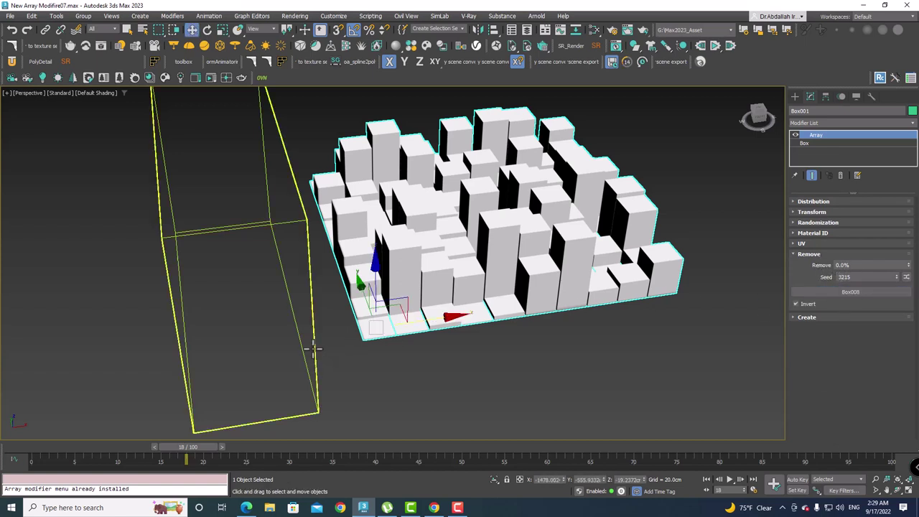
# Step: Slide Box008 along X through the building array, then back left past the buildings
pyautogui.click(305, 291)
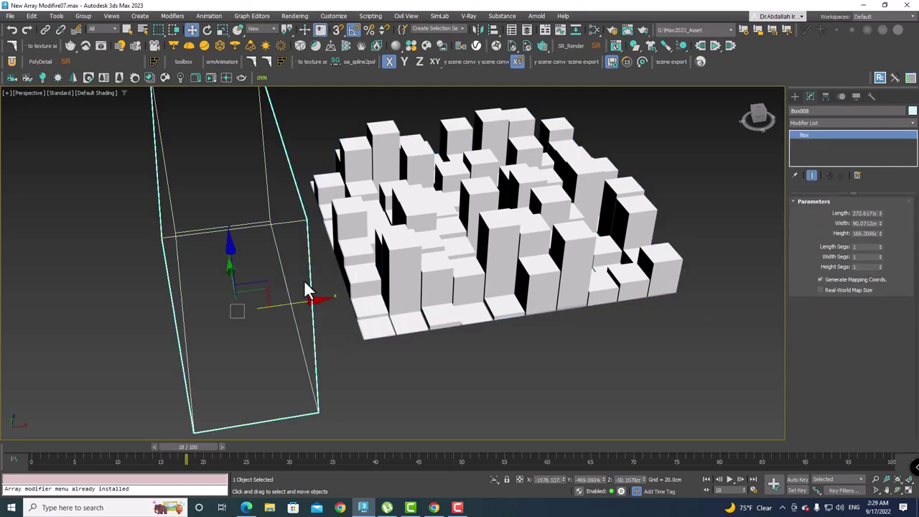
pyautogui.moveTo(297, 302)
pyautogui.mouseDown()
pyautogui.moveTo(601, 277)
pyautogui.moveTo(550, 285)
pyautogui.moveTo(554, 298)
pyautogui.mouseUp()
pyautogui.keyDown('alt'); pyautogui.moveTo(554, 298); pyautogui.dragTo(593, 281, button='middle'); pyautogui.keyUp('alt')
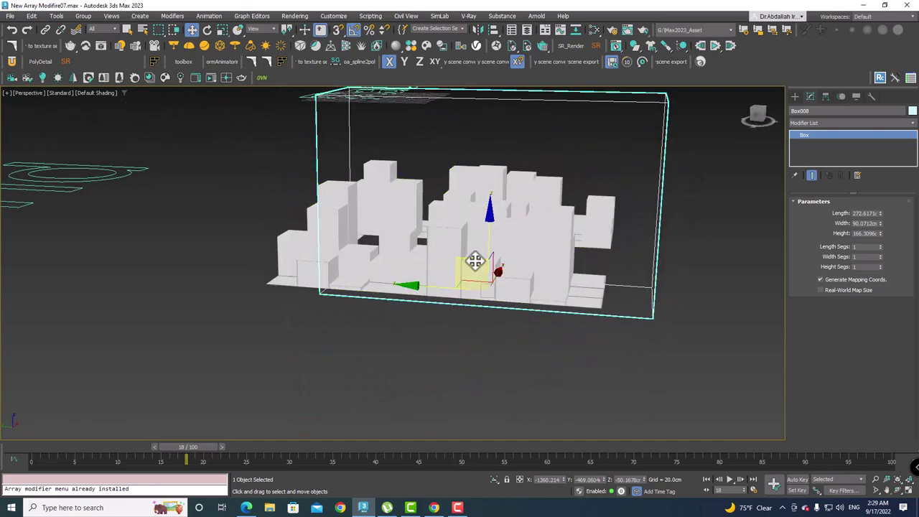
pyautogui.moveTo(450, 268)
pyautogui.keyDown('alt'); pyautogui.mouseDown(button='middle')
pyautogui.moveTo(428, 285)
pyautogui.moveTo(465, 281)
pyautogui.mouseUp(button='middle'); pyautogui.keyUp('alt')
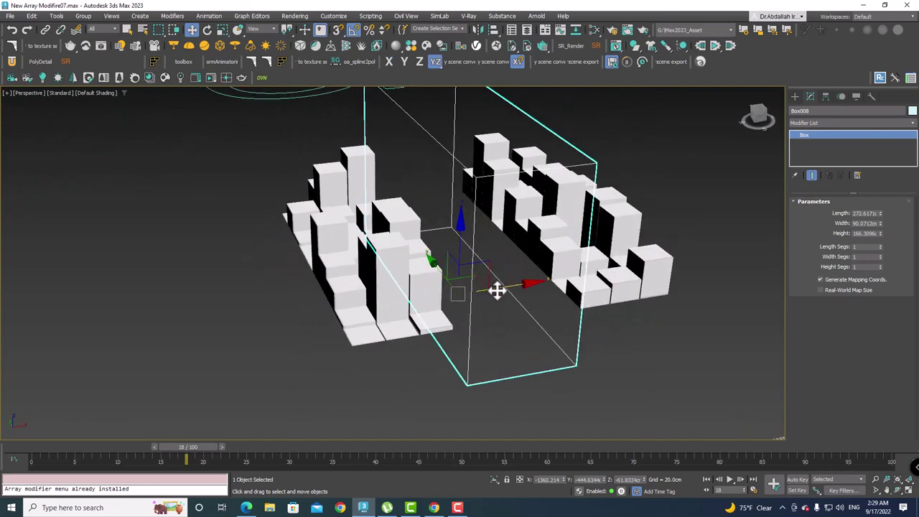
pyautogui.moveTo(424, 292)
pyautogui.mouseDown()
pyautogui.moveTo(328, 294)
pyautogui.moveTo(350, 311)
pyautogui.moveTo(328, 312)
pyautogui.mouseUp()
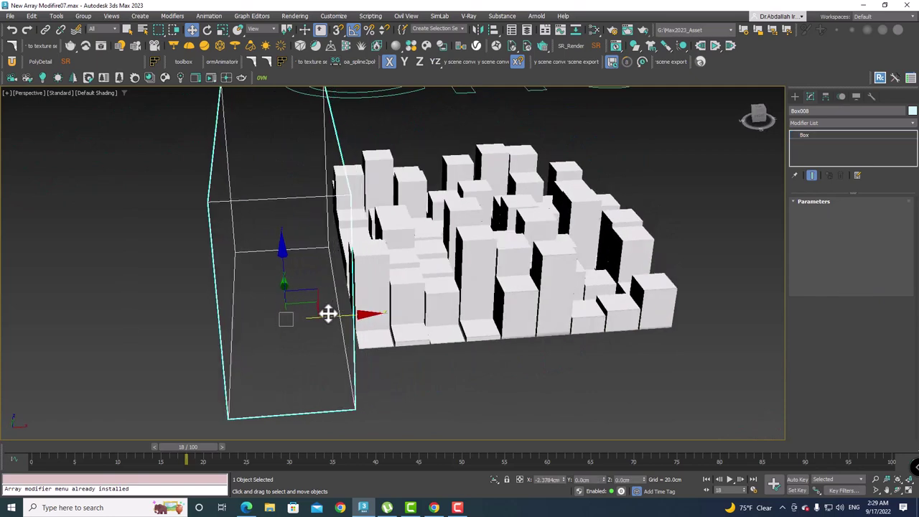
# Step: Uncheck Invert in Box001's Remove rollout and move Box008 right over the buildings
pyautogui.click(400, 296)
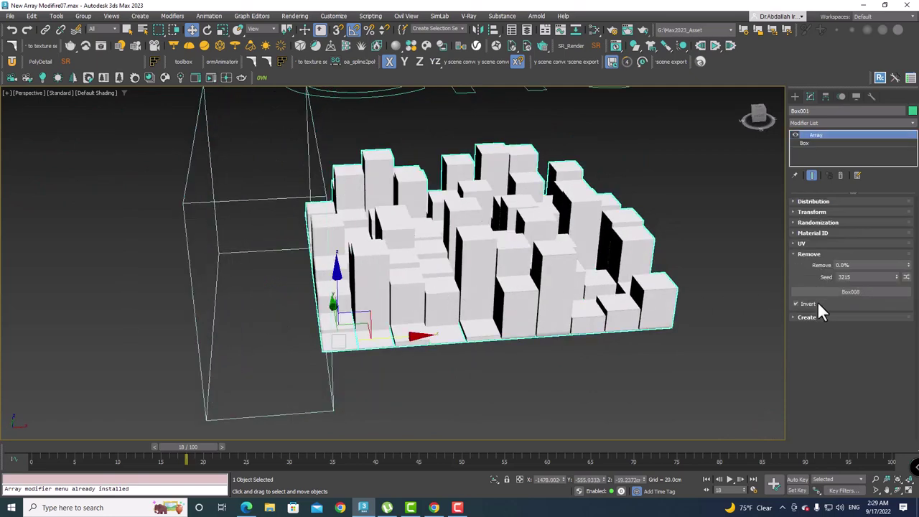
pyautogui.click(798, 304)
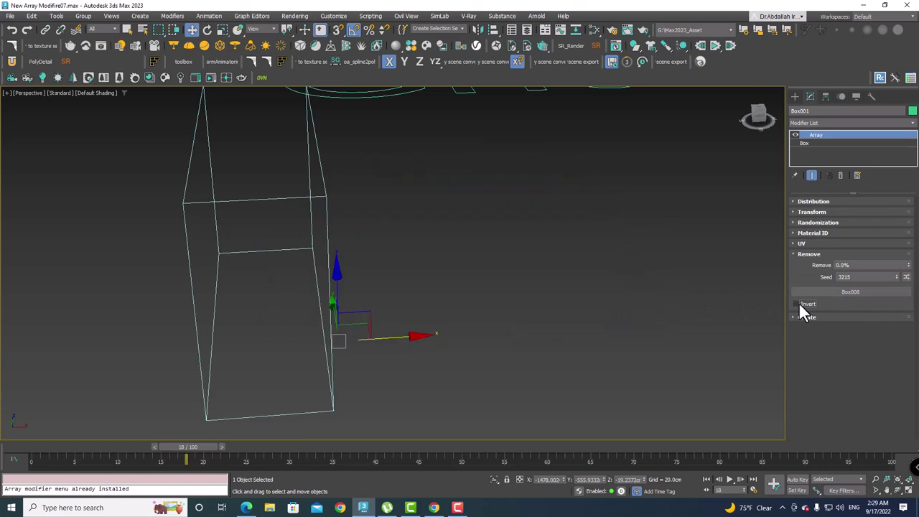
pyautogui.click(310, 230)
pyautogui.moveTo(331, 318)
pyautogui.mouseDown()
pyautogui.moveTo(536, 300)
pyautogui.moveTo(424, 302)
pyautogui.mouseUp()
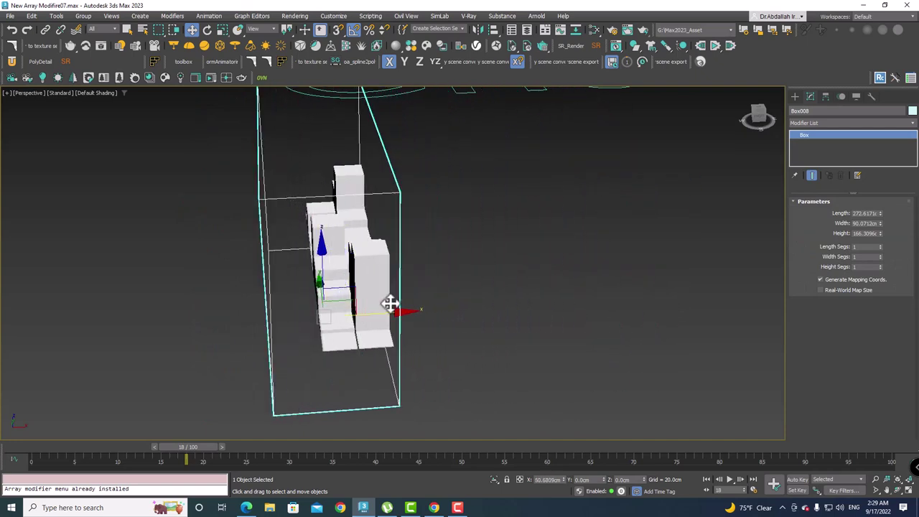
pyautogui.moveTo(424, 302); pyautogui.dragTo(529, 302)
pyautogui.scroll(-4, 533, 295)
pyautogui.keyDown('alt'); pyautogui.moveTo(533, 295); pyautogui.dragTo(449, 281, button='middle'); pyautogui.keyUp('alt')
pyautogui.scroll(4, 462, 277)
# Step: Centre the city-image cube array, play its animation, stop near frame 62, and select Box004
pyautogui.click(463, 284)
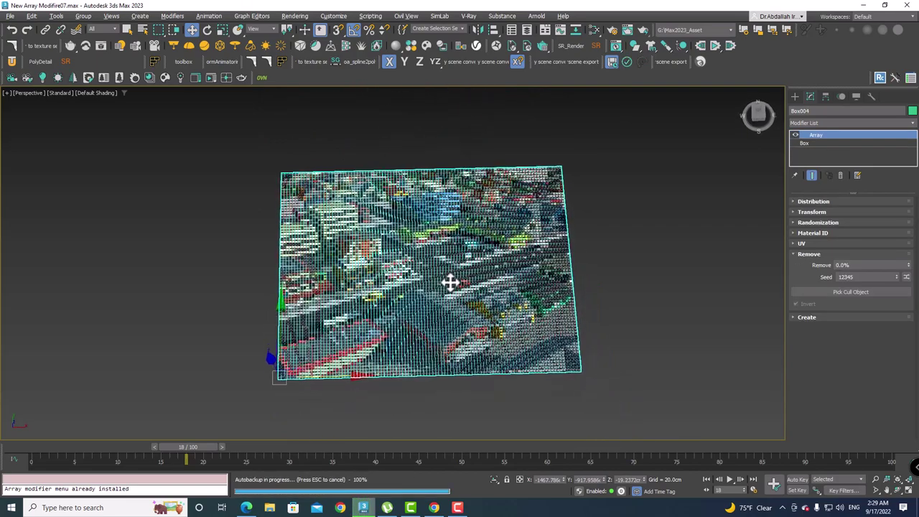
pyautogui.click(615, 293)
pyautogui.keyDown('alt'); pyautogui.moveTo(615, 294); pyautogui.dragTo(551, 290, button='middle'); pyautogui.keyUp('alt')
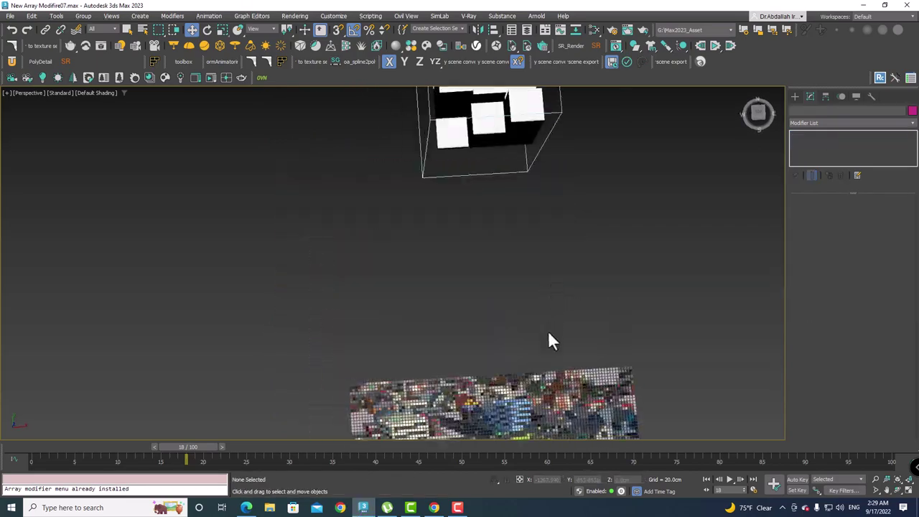
pyautogui.moveTo(549, 340); pyautogui.dragTo(506, 160, button='middle')
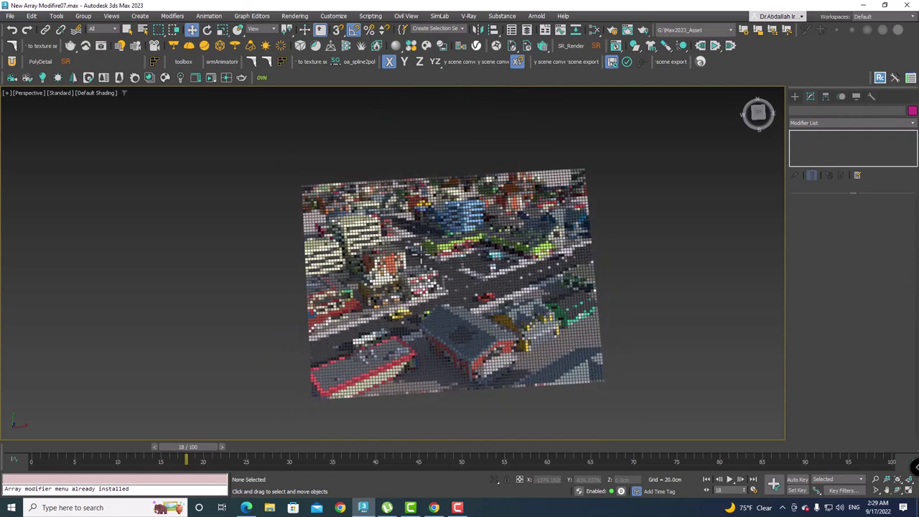
pyautogui.click(727, 481)
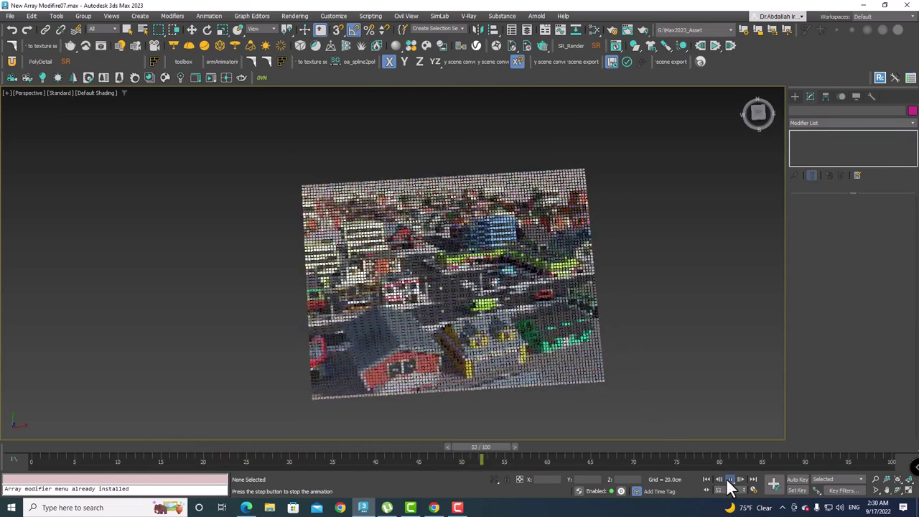
pyautogui.scroll(5, 500, 313)
pyautogui.scroll(5, 500, 313)
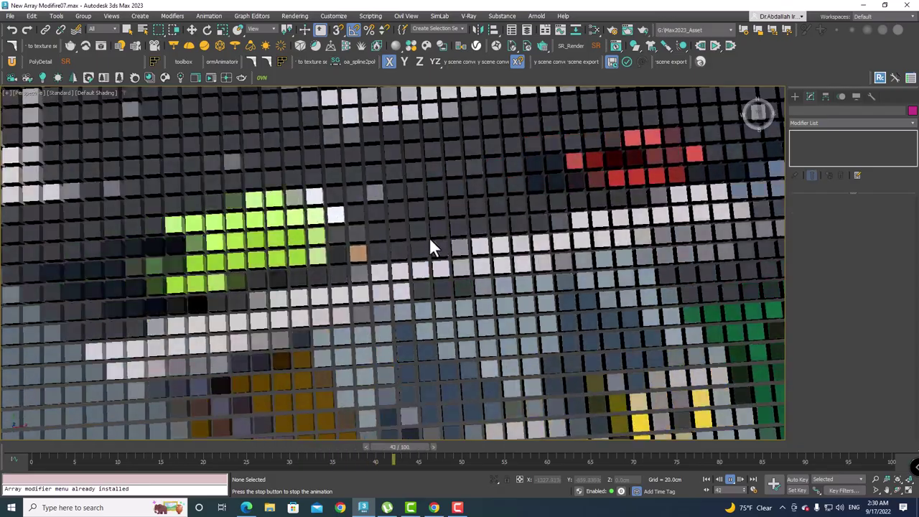
pyautogui.scroll(-5, 435, 246)
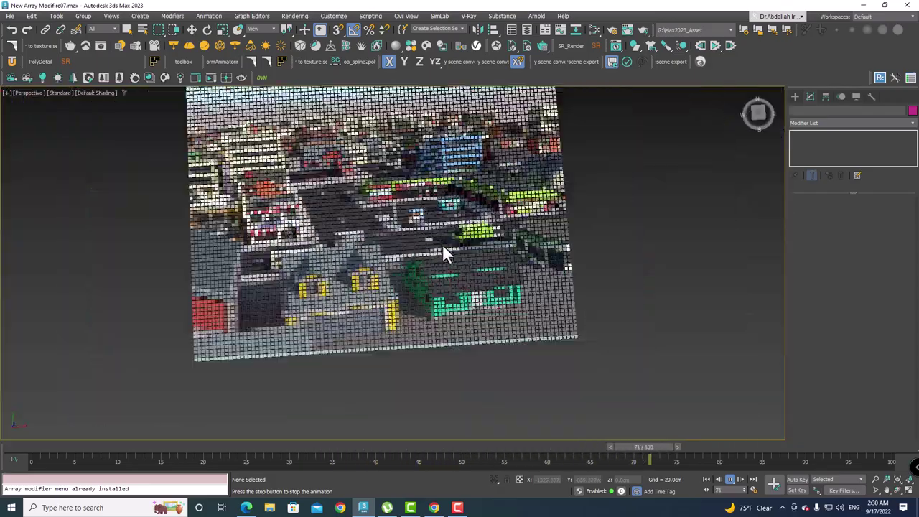
pyautogui.click(563, 447)
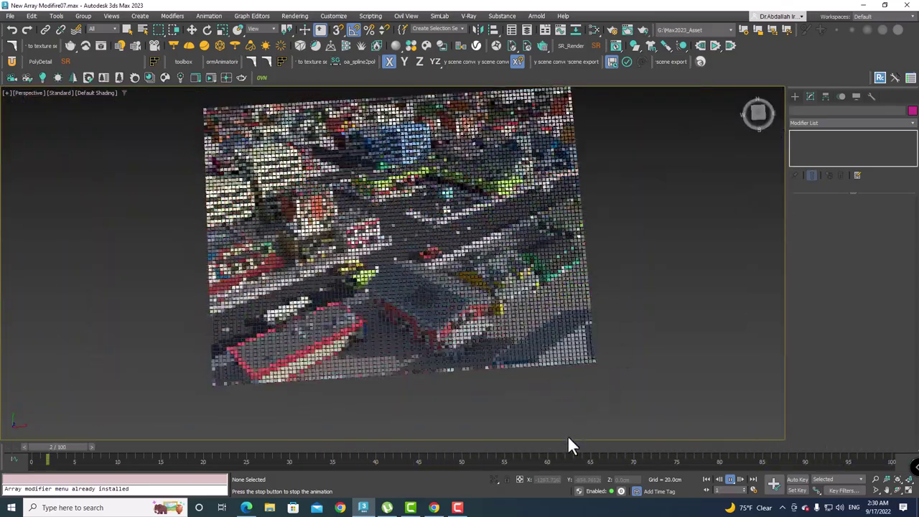
pyautogui.click(445, 231)
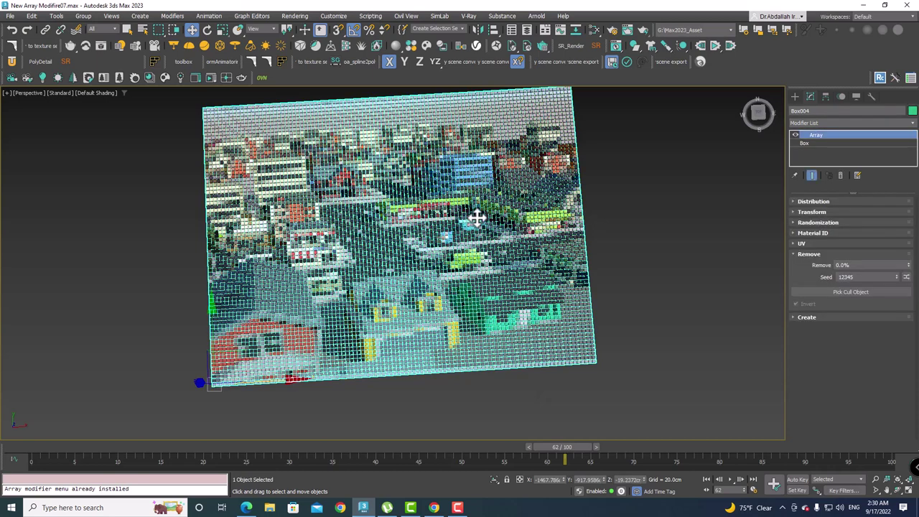
pyautogui.click(593, 30)
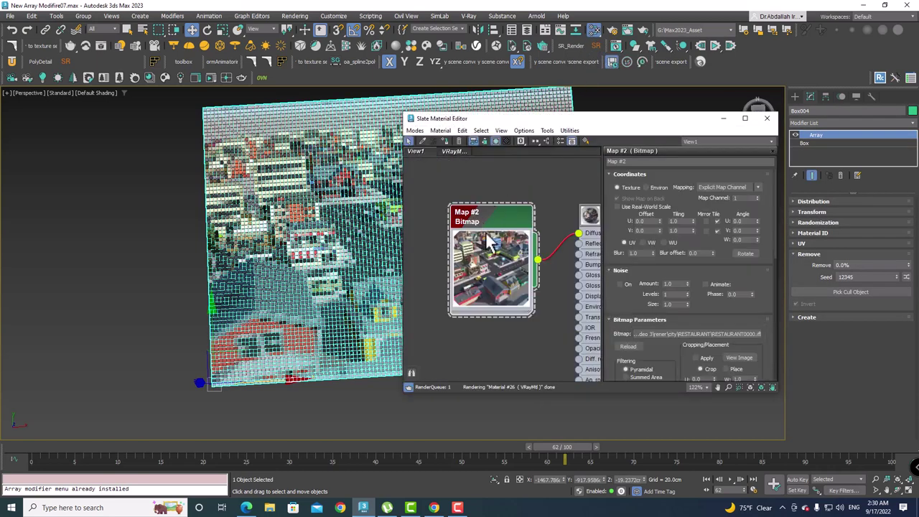
pyautogui.moveTo(492, 187); pyautogui.dragTo(483, 202)
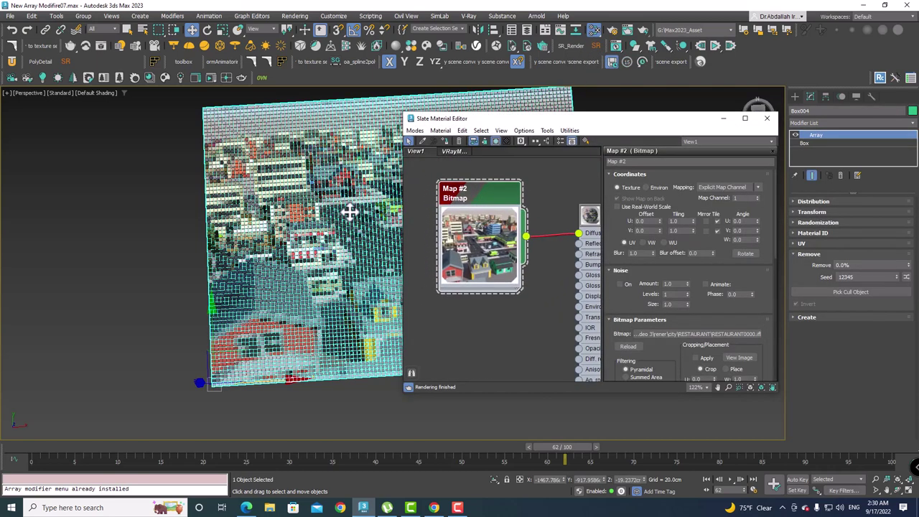
pyautogui.click(661, 332)
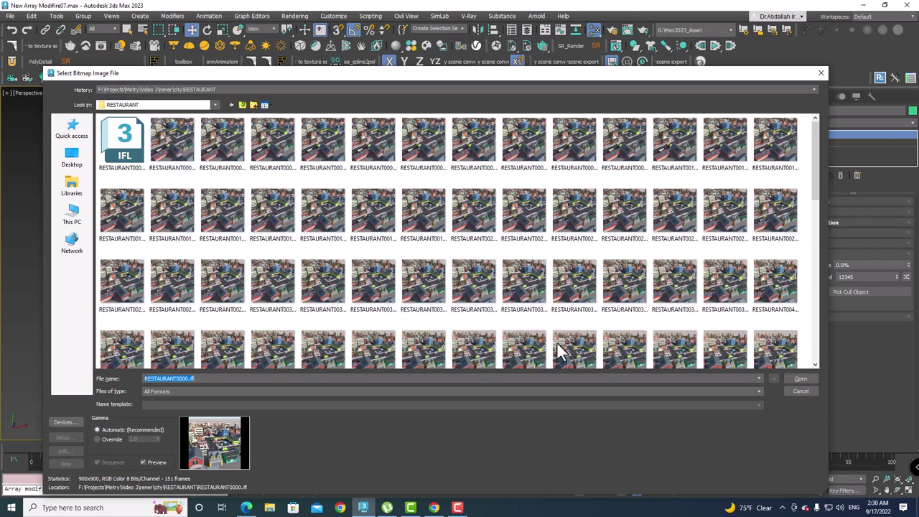
pyautogui.click(798, 393)
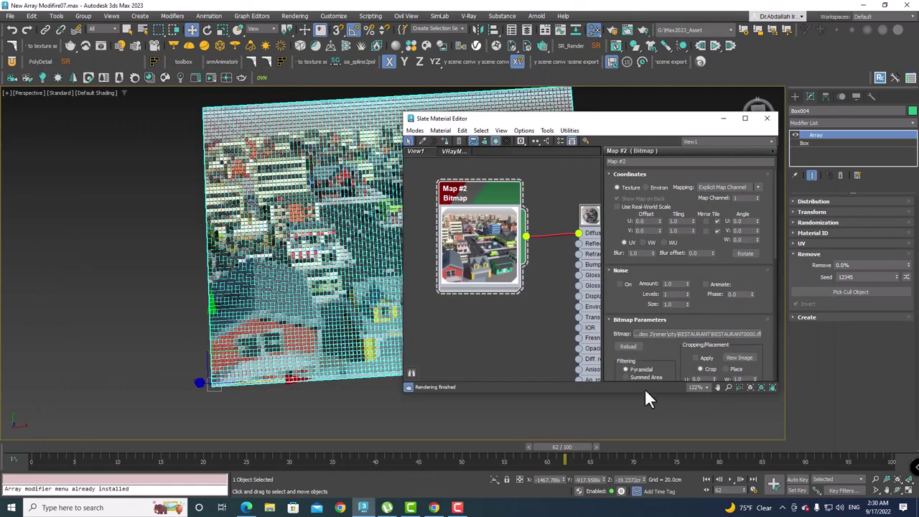
pyautogui.click(460, 409)
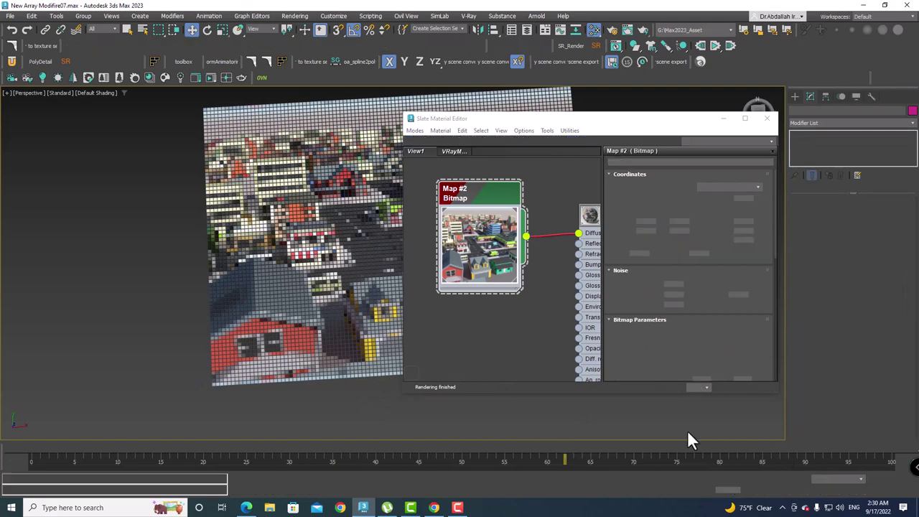
pyautogui.click(766, 119)
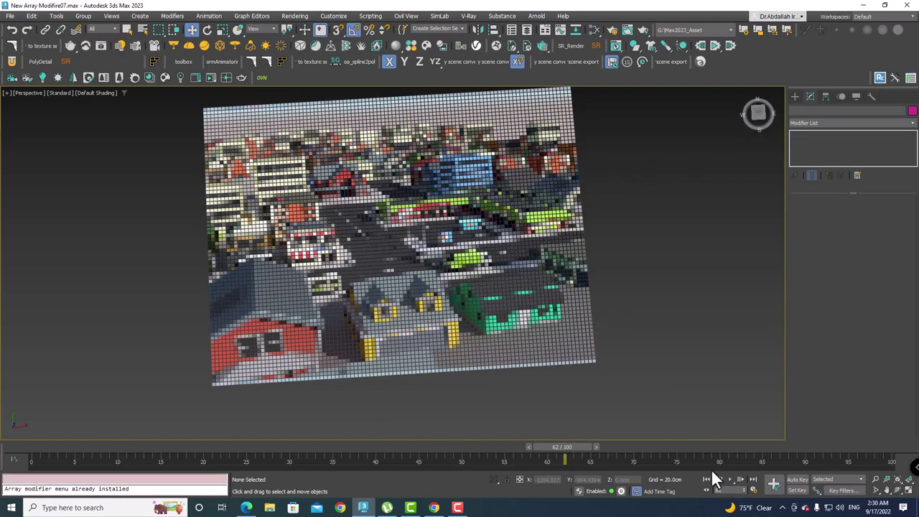
# Step: Frame the Radial example, select Chair 019_001, and show its Distribution settings (Count 14, Radius 330.2 cm)
pyautogui.click(740, 480)
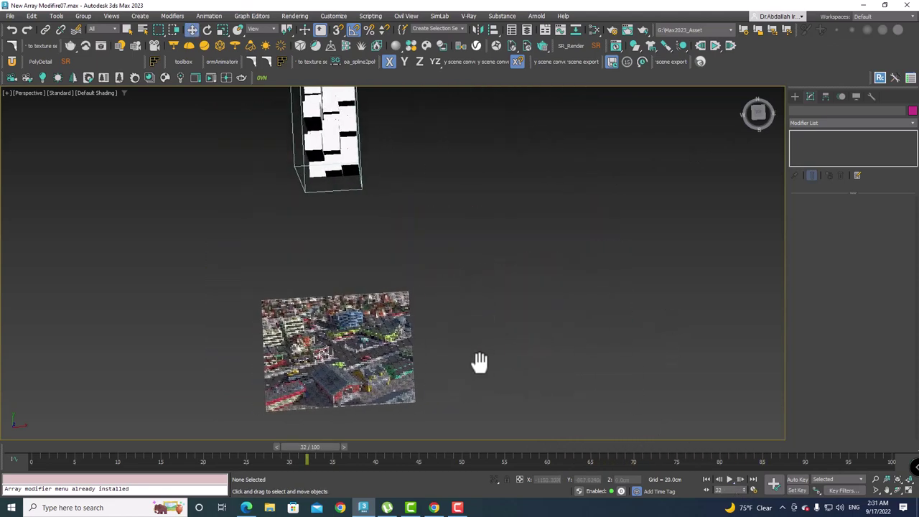
pyautogui.scroll(-3, 603, 278)
pyautogui.moveTo(478, 342); pyautogui.dragTo(509, 302, button='middle')
pyautogui.scroll(3, 550, 211)
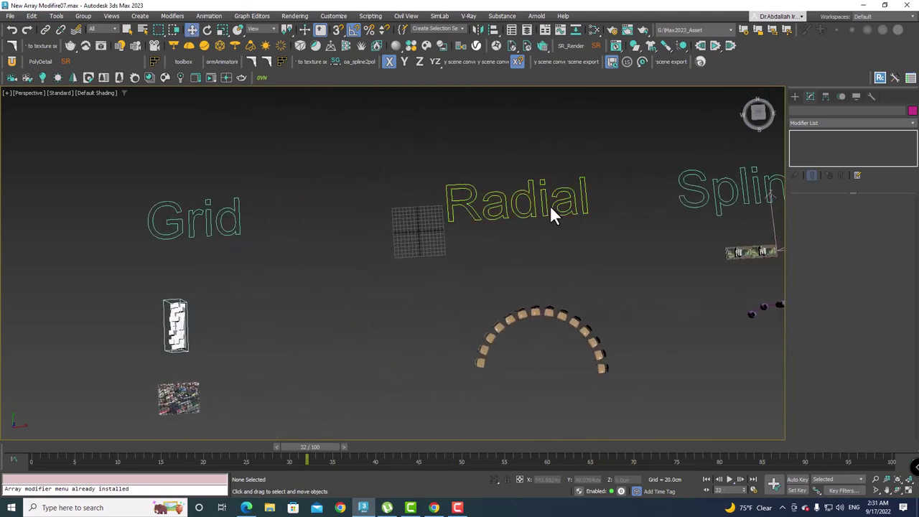
pyautogui.scroll(2, 549, 240)
pyautogui.scroll(-3, 535, 316)
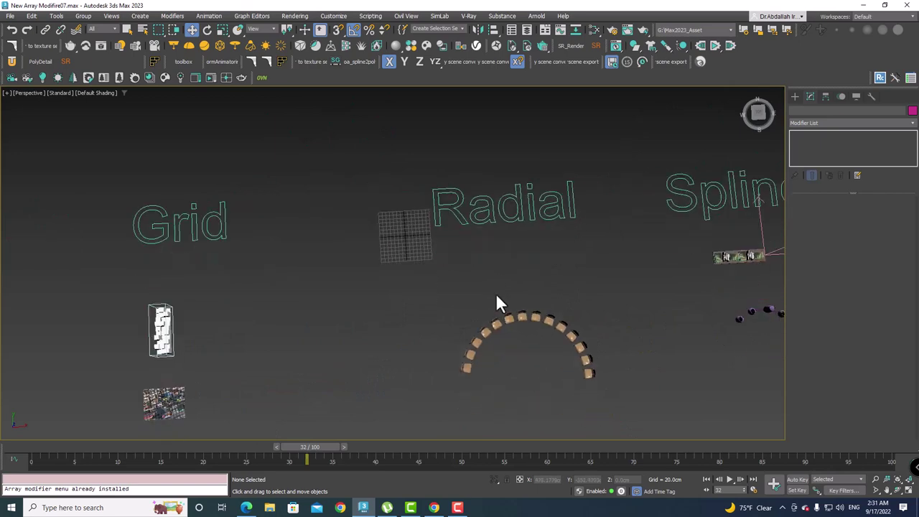
pyautogui.scroll(4, 497, 305)
pyautogui.click(517, 324)
pyautogui.moveTo(543, 341)
pyautogui.keyDown('alt'); pyautogui.mouseDown(button='middle')
pyautogui.moveTo(529, 287)
pyautogui.moveTo(493, 263)
pyautogui.mouseUp(button='middle'); pyautogui.keyUp('alt')
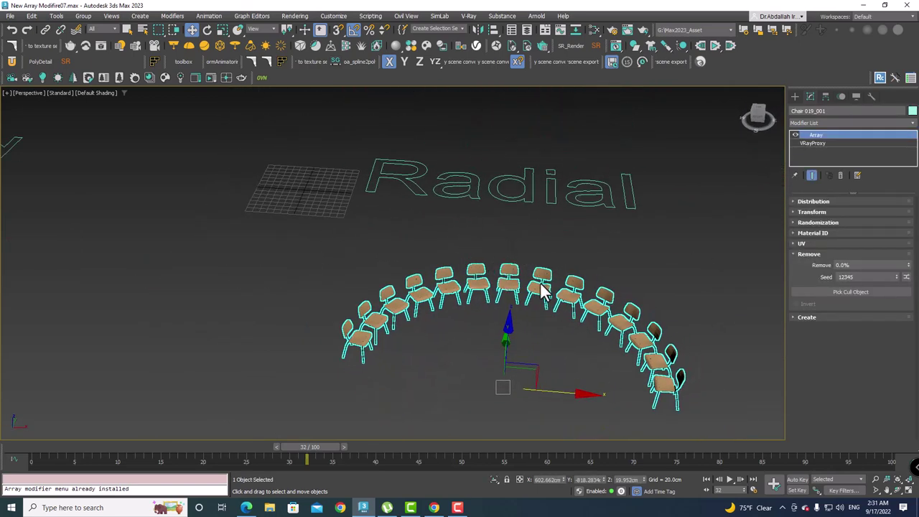
pyautogui.moveTo(542, 289); pyautogui.dragTo(488, 247, button='middle')
pyautogui.keyDown('alt'); pyautogui.moveTo(483, 295); pyautogui.dragTo(487, 301, button='middle'); pyautogui.keyUp('alt')
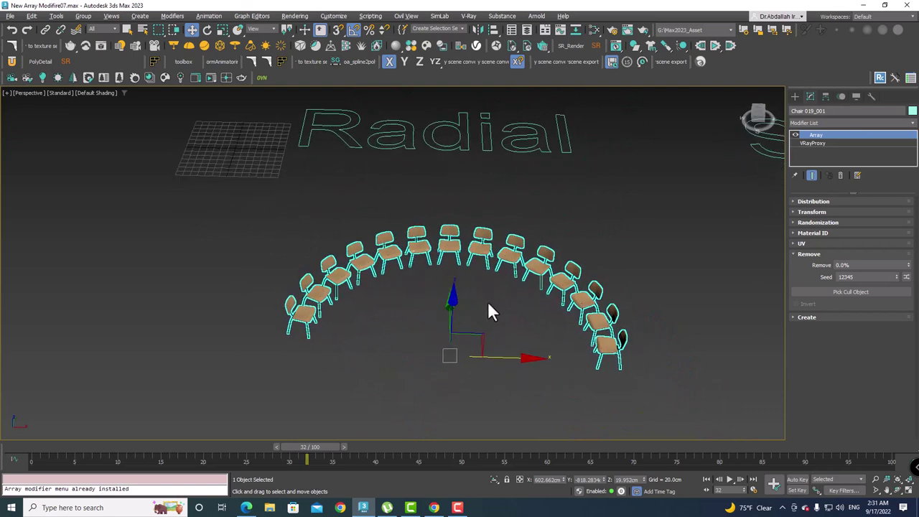
pyautogui.click(822, 201)
pyautogui.scroll(2, 811, 216)
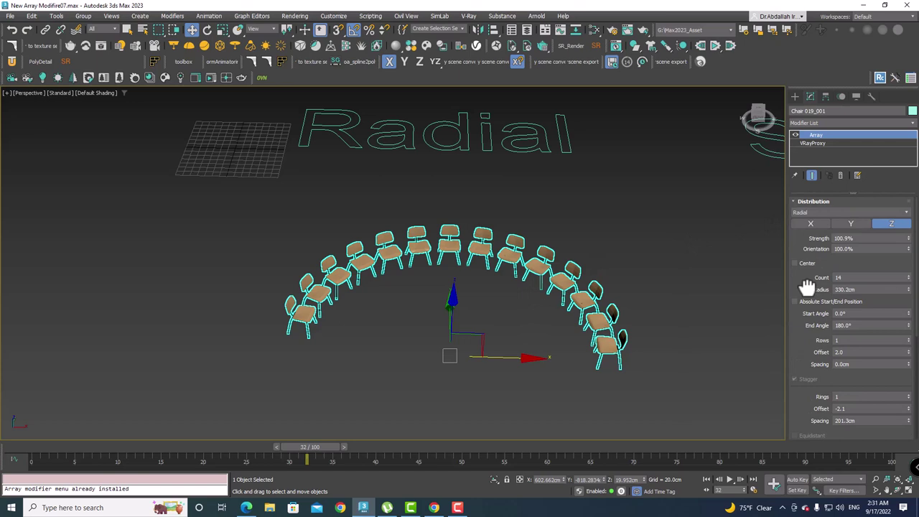
# Step: Keep Radial distribution, set Count to 13 and Radius to 332.4, try 3 rows, then return to 1 row
pyautogui.click(809, 213)
pyautogui.click(806, 227)
pyautogui.moveTo(806, 337)
pyautogui.mouseDown()
pyautogui.moveTo(821, 158)
pyautogui.moveTo(817, 331)
pyautogui.mouseUp()
pyautogui.moveTo(908, 278); pyautogui.dragTo(909, 280)
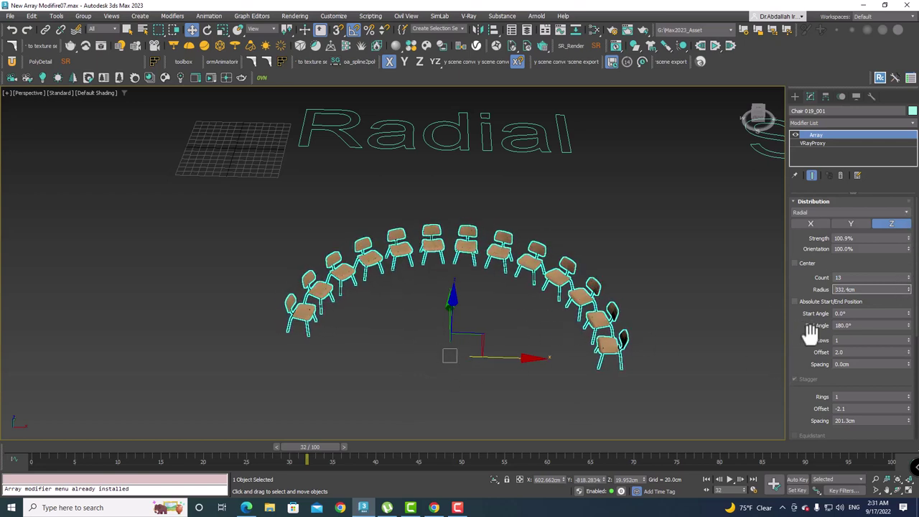
pyautogui.moveTo(798, 331)
pyautogui.mouseDown()
pyautogui.moveTo(813, 210)
pyautogui.moveTo(810, 342)
pyautogui.moveTo(811, 234)
pyautogui.moveTo(816, 322)
pyautogui.moveTo(816, 301)
pyautogui.mouseUp()
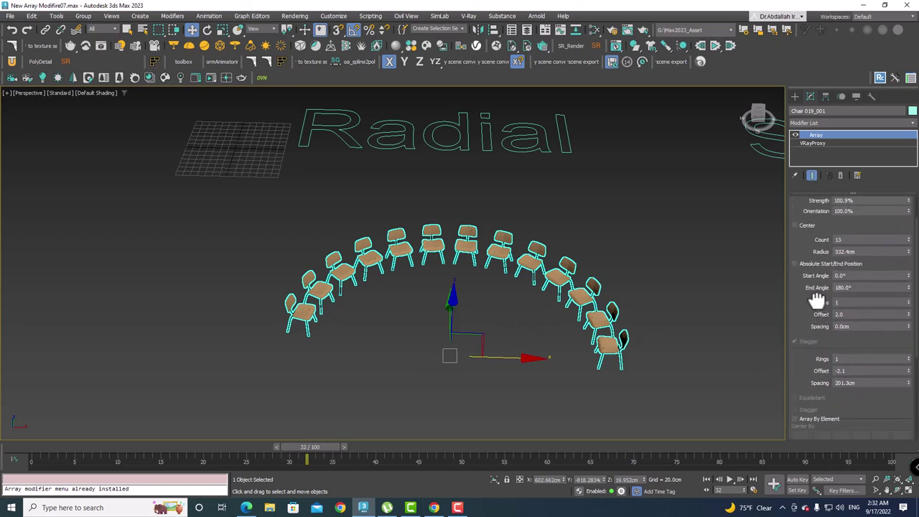
pyautogui.click(908, 300)
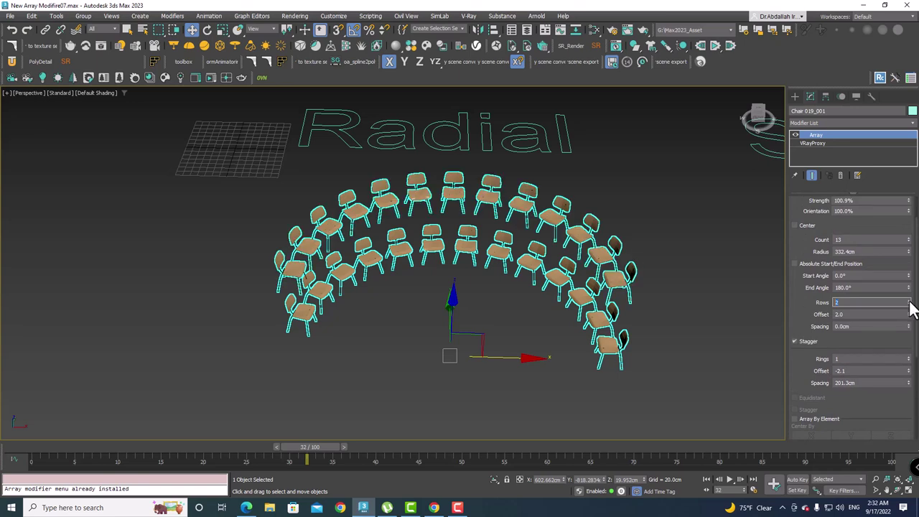
pyautogui.click(908, 300)
pyautogui.click(909, 305)
pyautogui.click(909, 304)
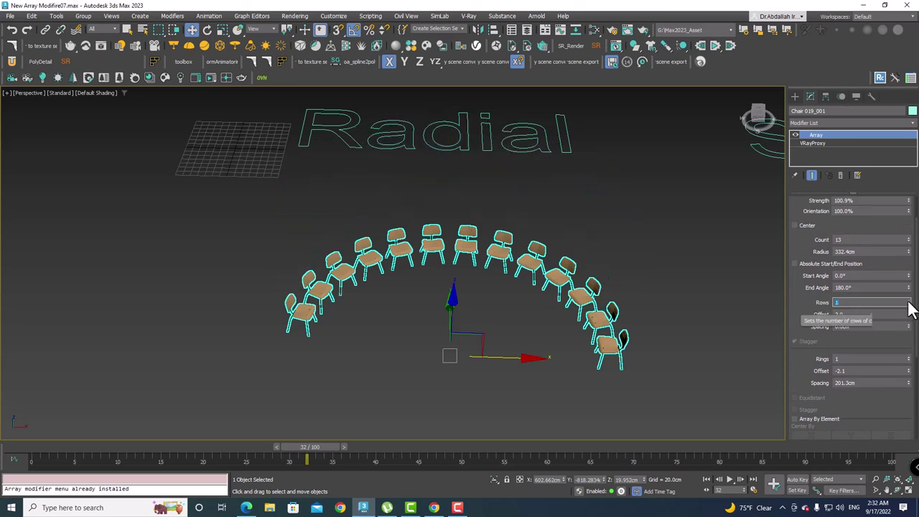
pyautogui.moveTo(810, 359); pyautogui.dragTo(820, 330)
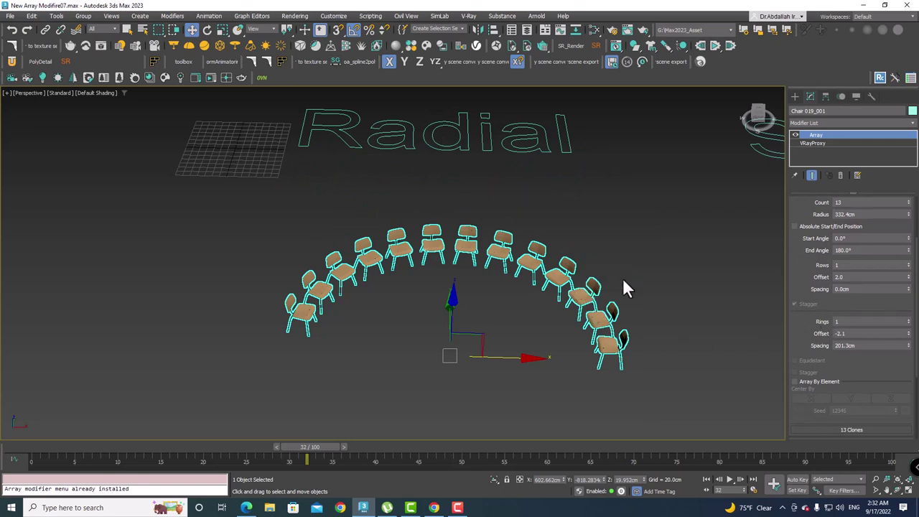
# Step: Set Rings to 3 and Rings Offset to -1.5, then view the 39 chairs from above
pyautogui.click(909, 320)
pyautogui.click(908, 320)
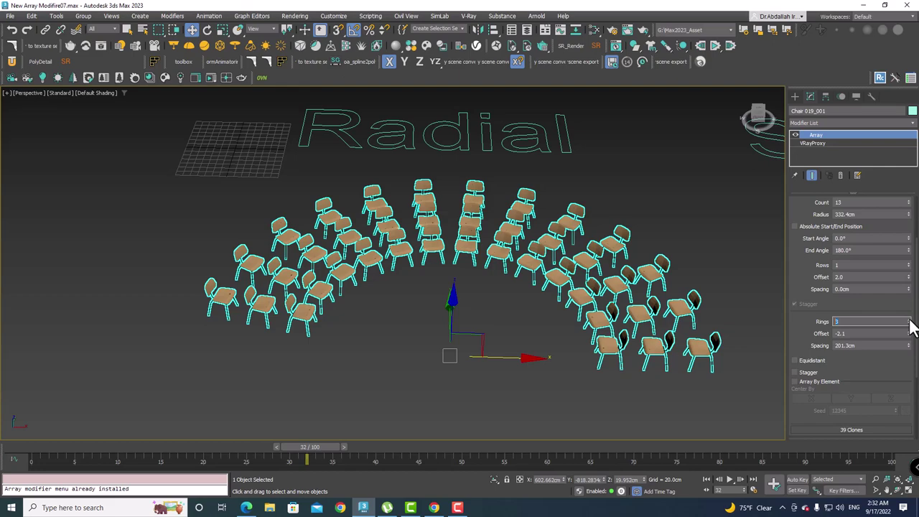
pyautogui.moveTo(907, 334)
pyautogui.mouseDown()
pyautogui.moveTo(903, 351)
pyautogui.moveTo(907, 332)
pyautogui.mouseUp()
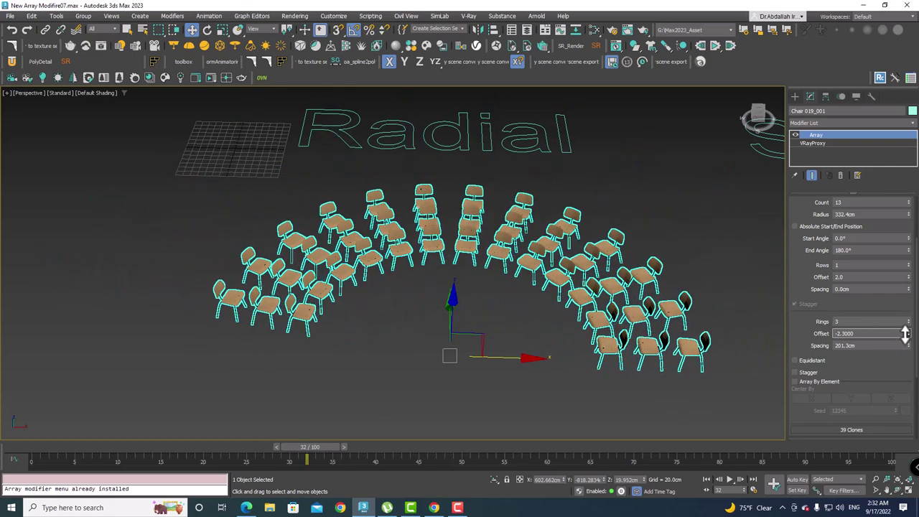
pyautogui.keyDown('alt'); pyautogui.moveTo(642, 291); pyautogui.dragTo(628, 336, button='middle'); pyautogui.keyUp('alt')
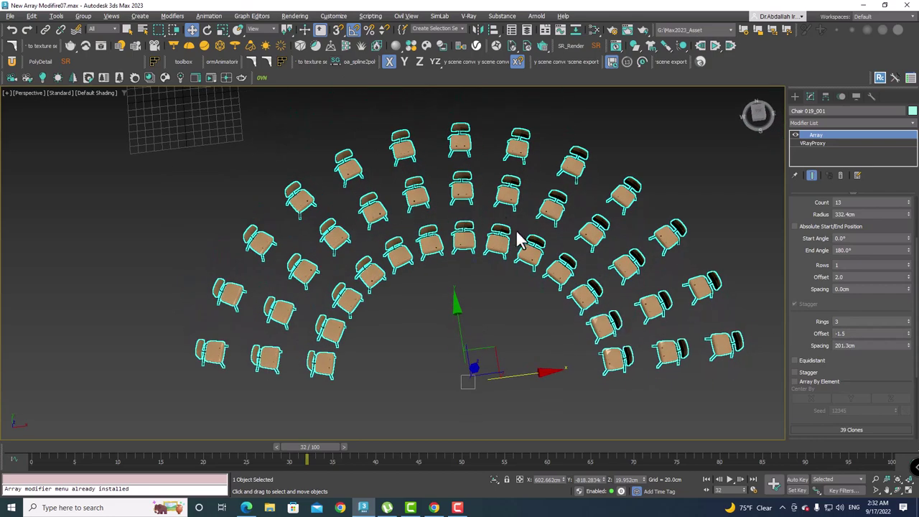
pyautogui.keyDown('alt'); pyautogui.moveTo(585, 276); pyautogui.dragTo(578, 264, button='middle'); pyautogui.keyUp('alt')
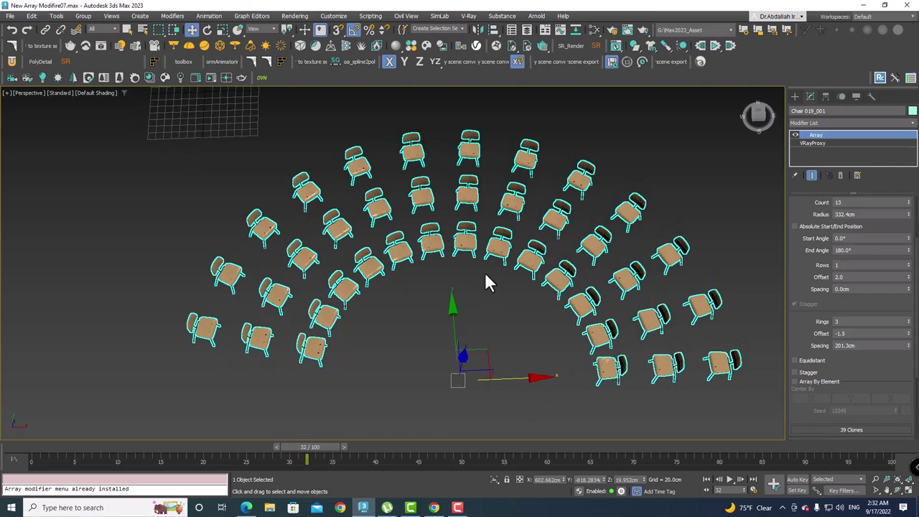
pyautogui.moveTo(470, 282)
pyautogui.keyDown('alt'); pyautogui.mouseDown(button='middle')
pyautogui.moveTo(490, 264)
pyautogui.moveTo(480, 267)
pyautogui.moveTo(485, 251)
pyautogui.mouseUp(button='middle'); pyautogui.keyUp('alt')
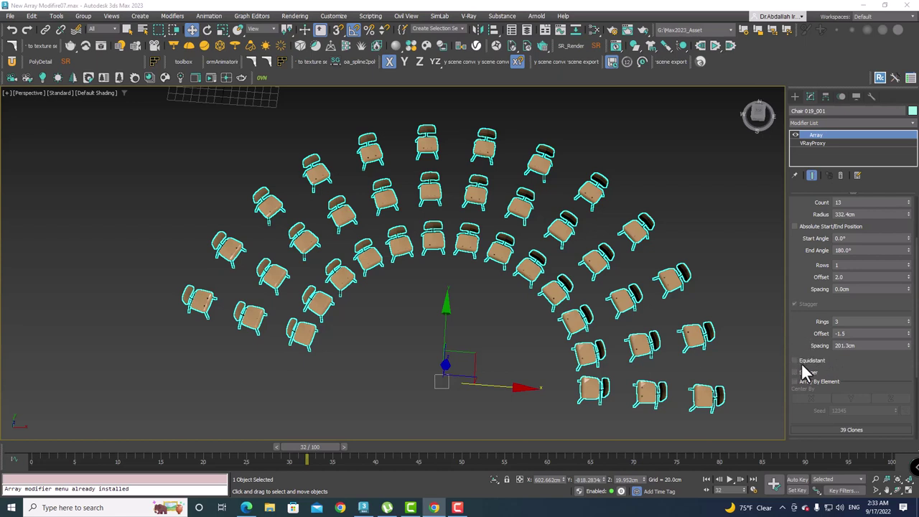
# Step: Space the chair rings evenly and staggered, trying four rings before settling on three (52 chairs)
pyautogui.click(796, 362)
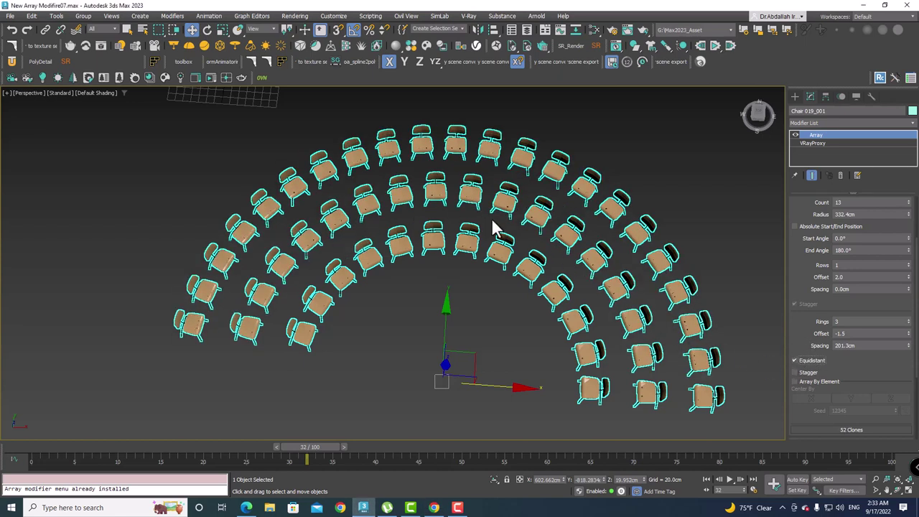
pyautogui.click(907, 320)
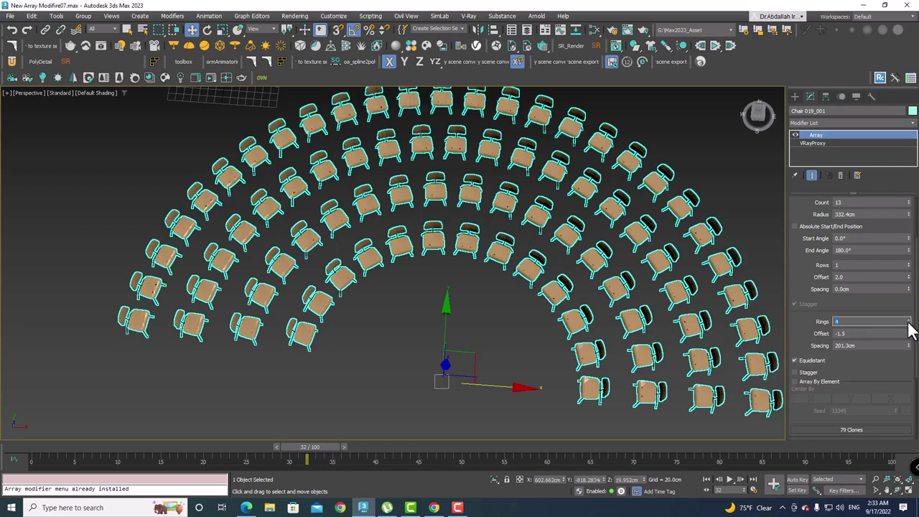
pyautogui.click(908, 324)
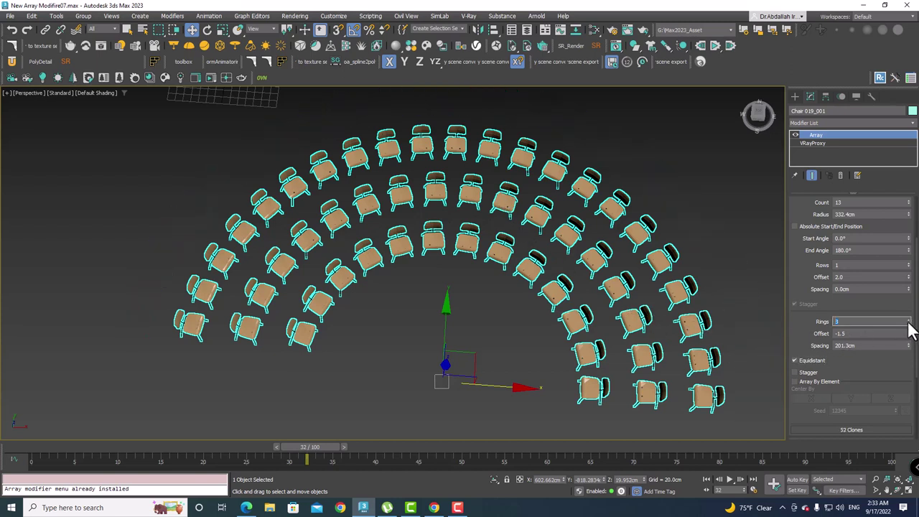
pyautogui.click(798, 360)
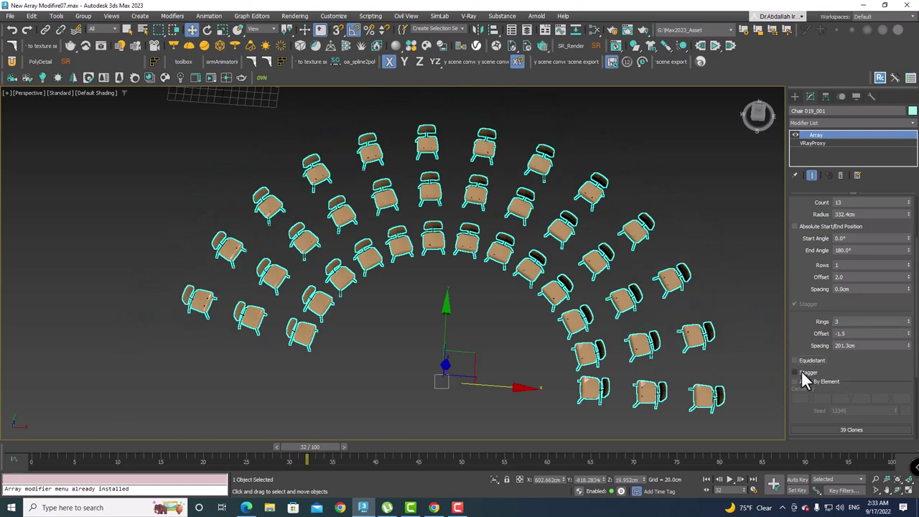
pyautogui.click(799, 371)
pyautogui.click(802, 361)
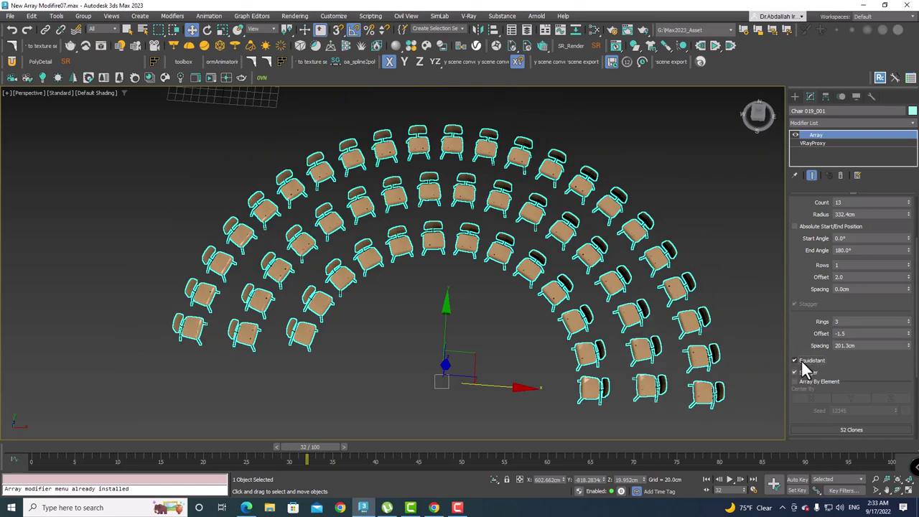
pyautogui.click(801, 371)
pyautogui.click(800, 371)
# Step: Bring the vase-on-arc example into view and select the Arc001 spline
pyautogui.scroll(3, 591, 289)
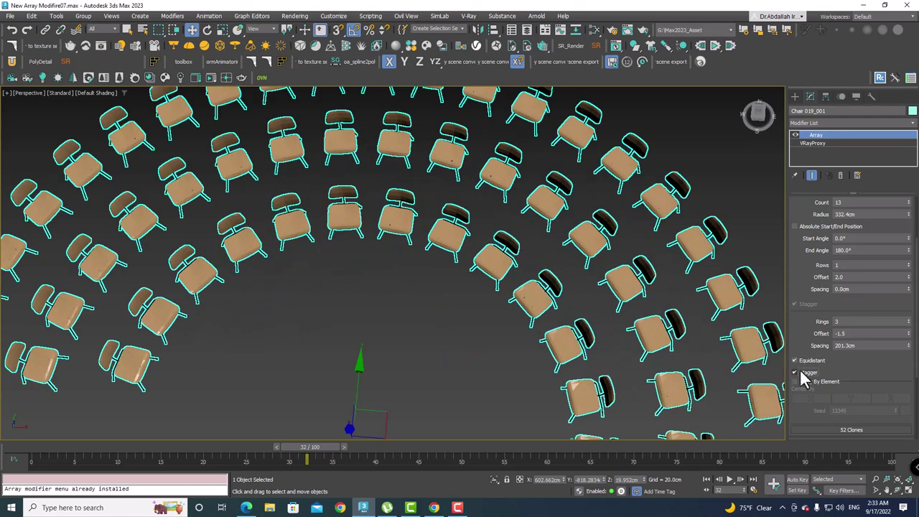
pyautogui.scroll(-3, 642, 280)
pyautogui.scroll(-2, 564, 293)
pyautogui.scroll(-2, 626, 295)
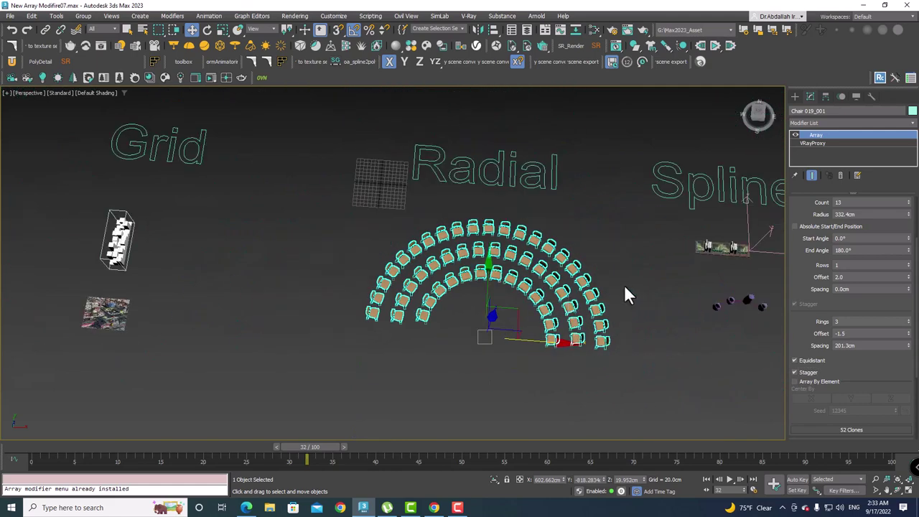
pyautogui.moveTo(625, 290); pyautogui.dragTo(481, 287, button='middle')
pyautogui.scroll(2, 574, 273)
pyautogui.scroll(2, 586, 272)
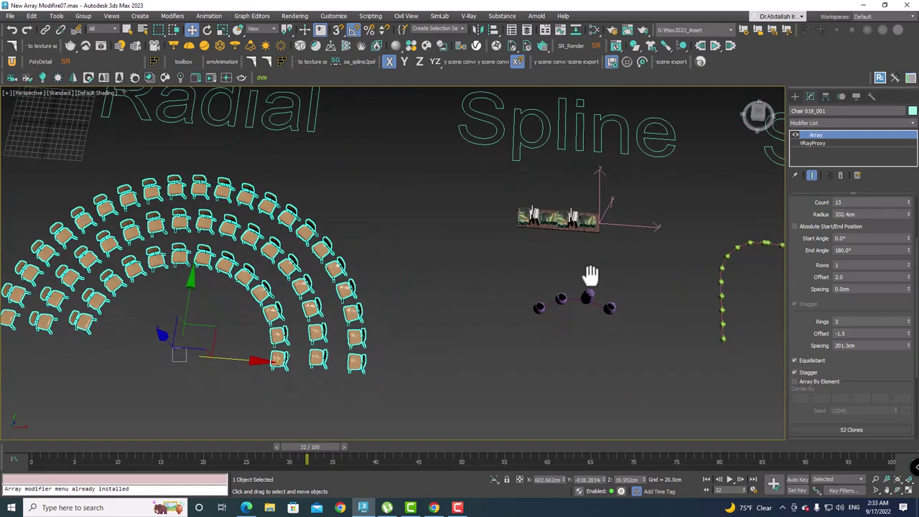
pyautogui.click(575, 299)
pyautogui.scroll(2, 575, 299)
# Step: Select Arc001 and set its Radius to 205.4383 and To to 350.784
pyautogui.scroll(2, 578, 283)
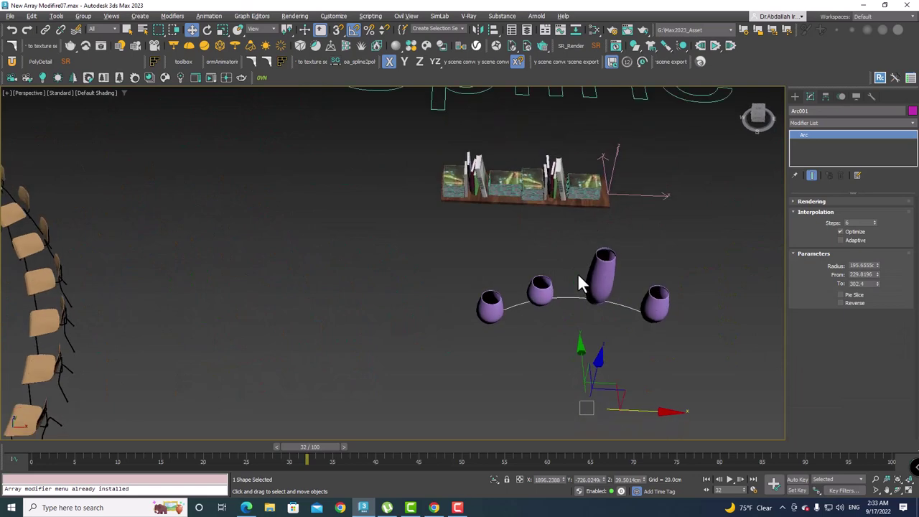
pyautogui.scroll(-2, 578, 282)
pyautogui.scroll(-2, 586, 270)
pyautogui.click(603, 271)
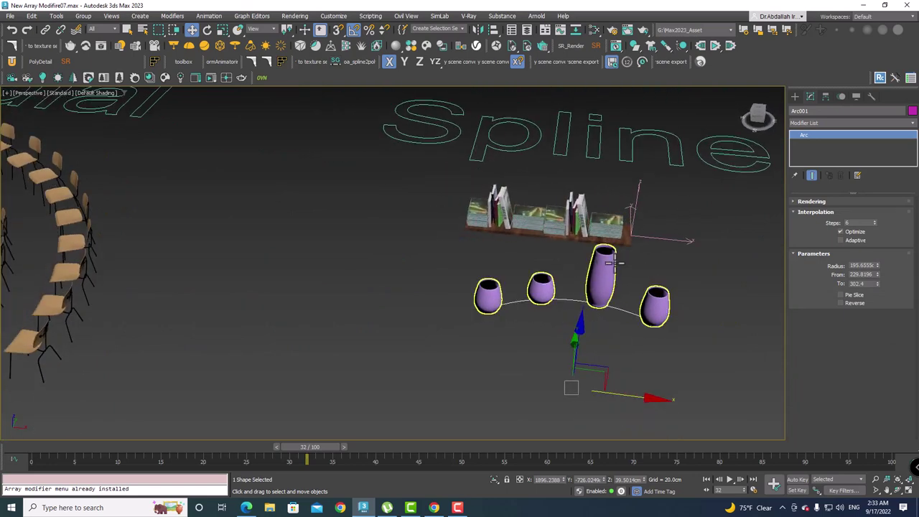
pyautogui.click(602, 271)
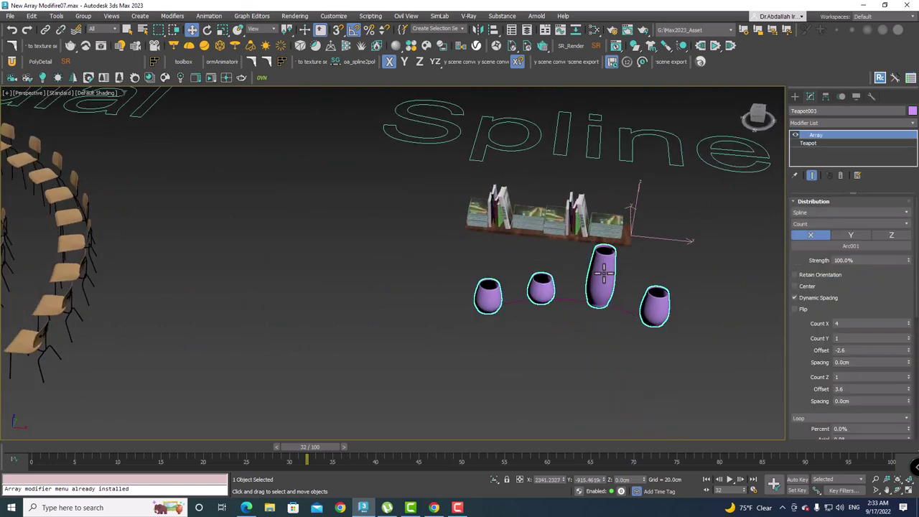
pyautogui.click(567, 300)
pyautogui.moveTo(576, 301)
pyautogui.mouseDown(button='middle')
pyautogui.moveTo(580, 320)
pyautogui.moveTo(561, 312)
pyautogui.mouseUp(button='middle')
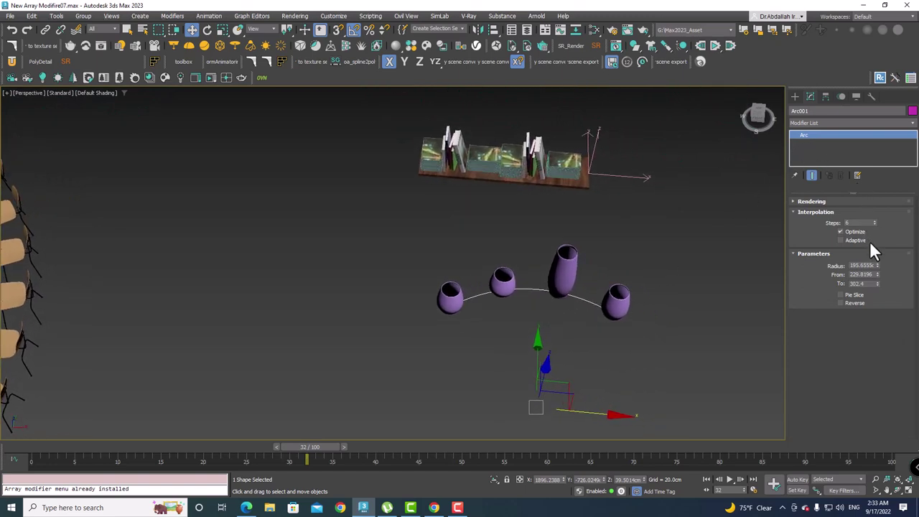
pyautogui.moveTo(877, 264); pyautogui.dragTo(876, 272)
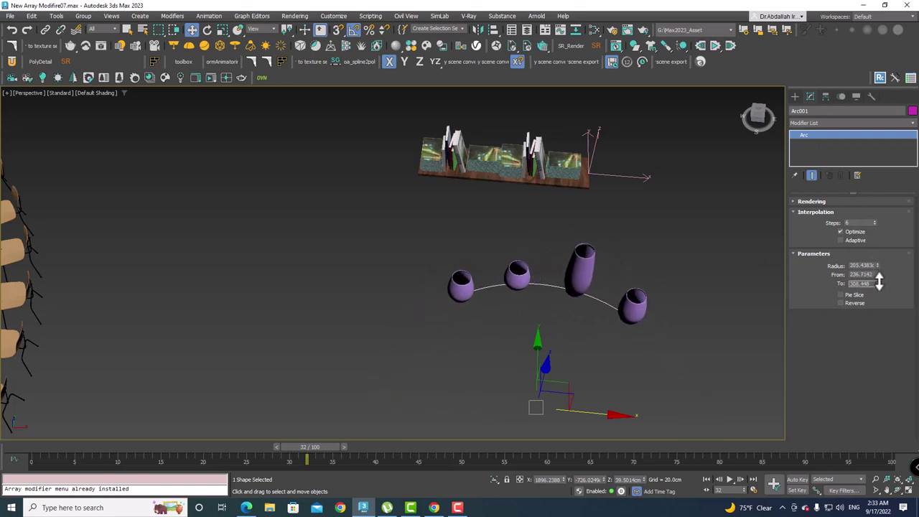
pyautogui.moveTo(644, 258)
pyautogui.mouseDown(button='middle')
pyautogui.moveTo(626, 244)
pyautogui.moveTo(641, 242)
pyautogui.mouseUp(button='middle')
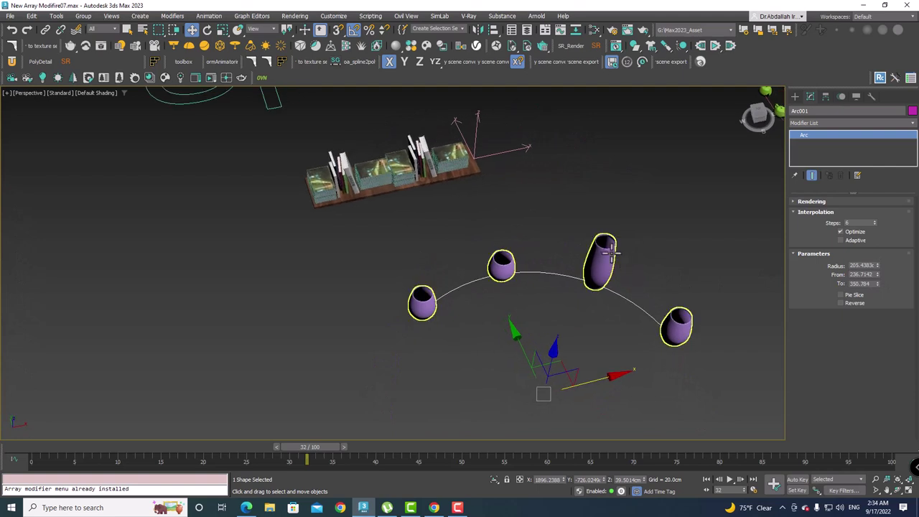
# Step: Select the Teapot003 vase array and set Count X to 6
pyautogui.click(620, 245)
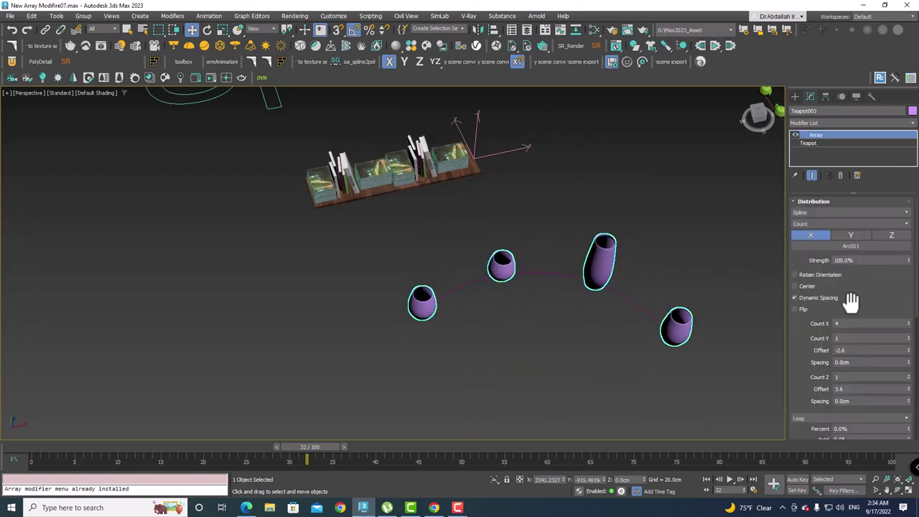
pyautogui.click(908, 322)
pyautogui.click(908, 321)
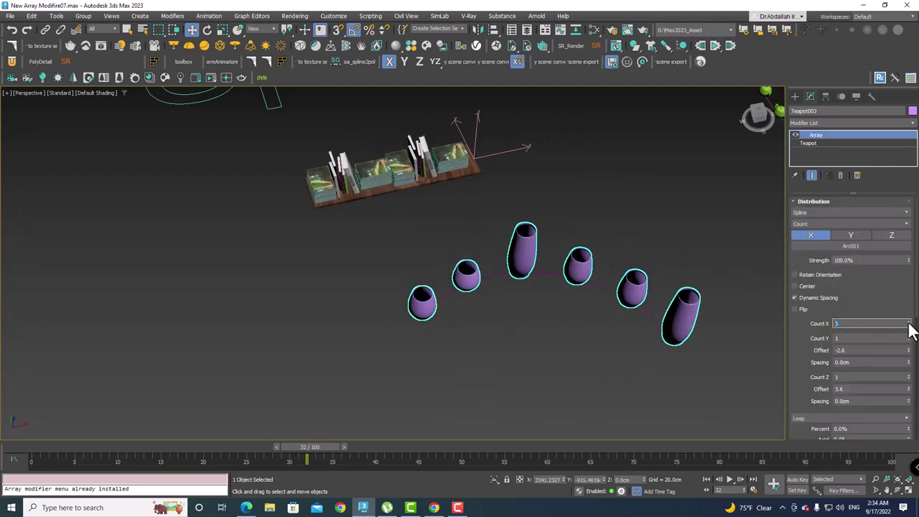
pyautogui.scroll(-5, 806, 355)
pyautogui.scroll(-3, 811, 388)
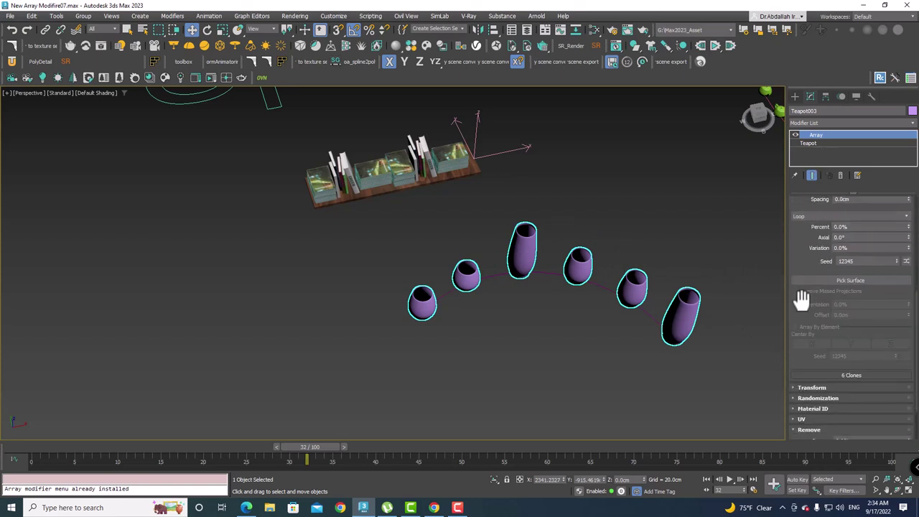
# Step: Randomize the vases' Z scale up to 211.1% and reseed the variation to 48199
pyautogui.click(815, 398)
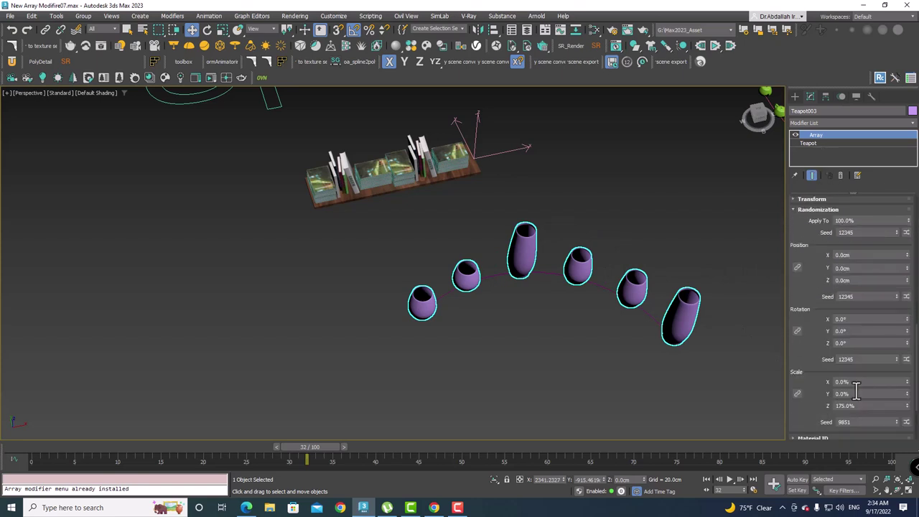
pyautogui.scroll(-2, 822, 400)
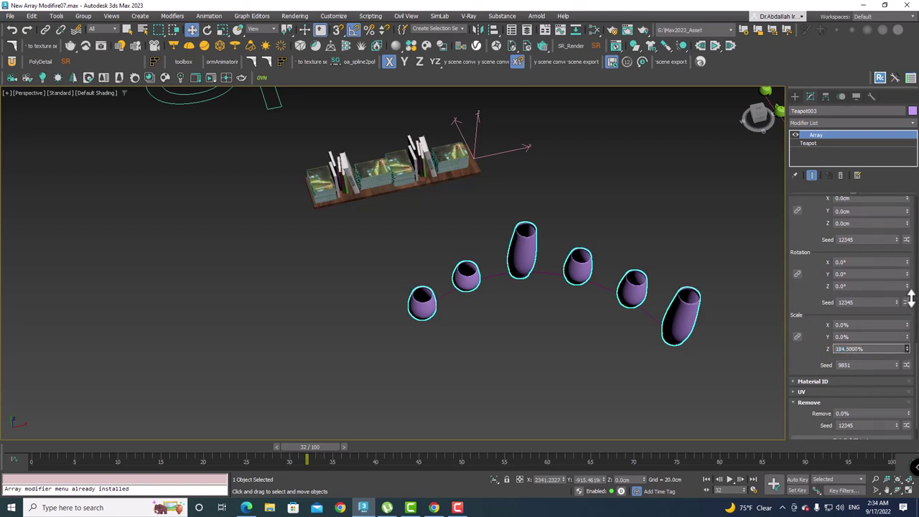
pyautogui.moveTo(907, 341)
pyautogui.mouseDown()
pyautogui.moveTo(60, 241)
pyautogui.moveTo(313, 201)
pyautogui.mouseUp()
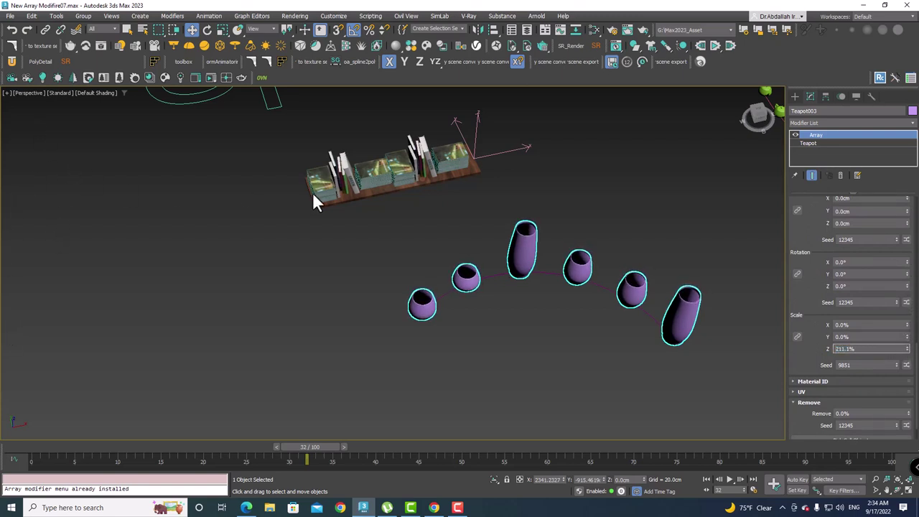
pyautogui.scroll(-1, 818, 343)
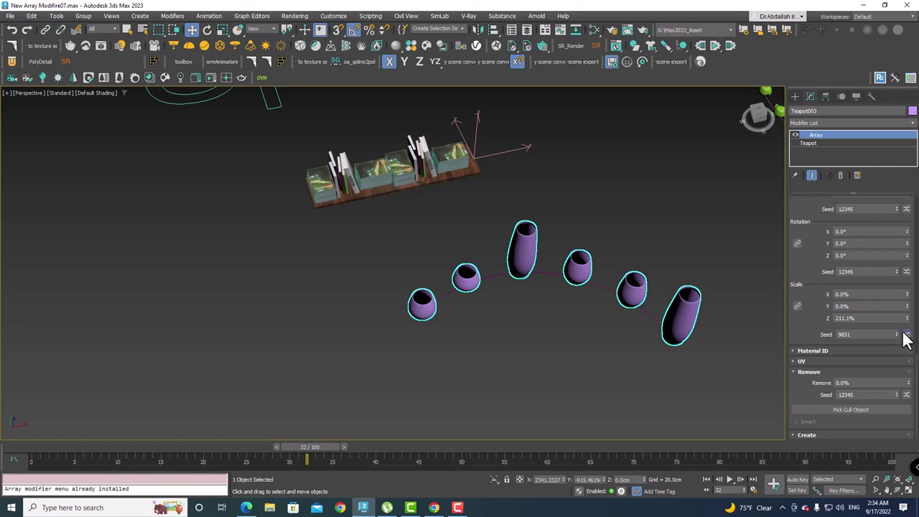
pyautogui.click(905, 335)
pyautogui.click(905, 335)
pyautogui.click(905, 335)
pyautogui.click(905, 334)
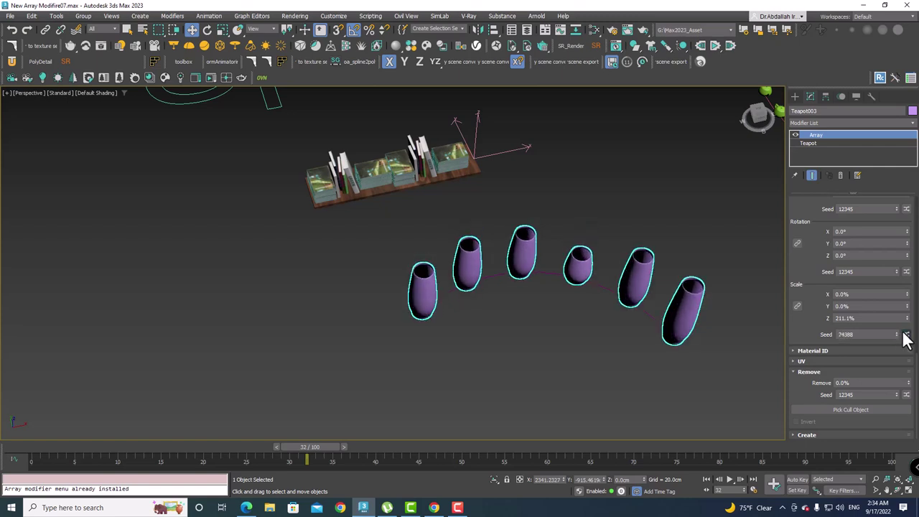
pyautogui.click(905, 335)
pyautogui.click(905, 334)
pyautogui.scroll(2, 522, 182)
# Step: Bring the bookshelf example into view and select the Point002 helper
pyautogui.scroll(2, 488, 218)
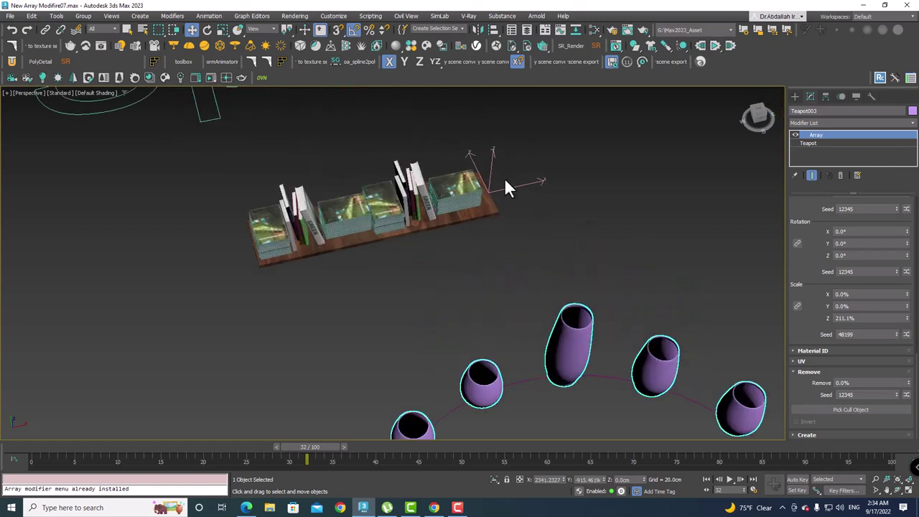
pyautogui.rightClick(506, 186)
pyautogui.click(515, 188)
pyautogui.keyDown('alt'); pyautogui.moveTo(535, 201); pyautogui.dragTo(527, 248, button='middle'); pyautogui.keyUp('alt')
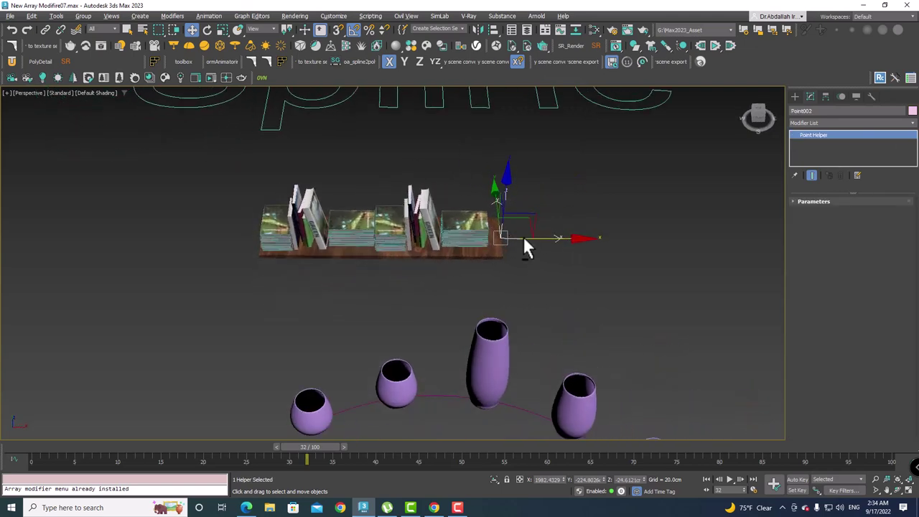
pyautogui.scroll(-3, 524, 247)
pyautogui.scroll(3, 523, 247)
pyautogui.scroll(-3, 532, 287)
pyautogui.scroll(-2, 540, 326)
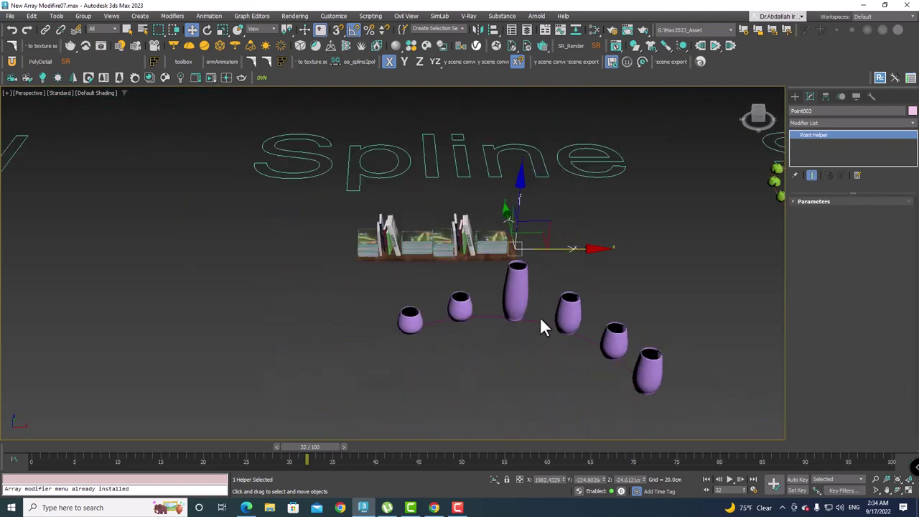
pyautogui.click(540, 318)
pyautogui.scroll(-3, 537, 280)
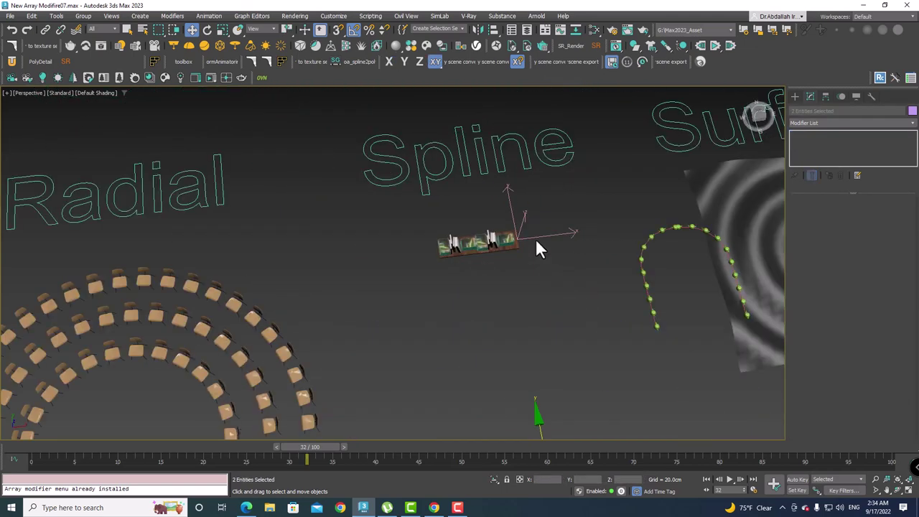
pyautogui.click(528, 239)
pyautogui.scroll(3, 524, 237)
pyautogui.scroll(2, 514, 225)
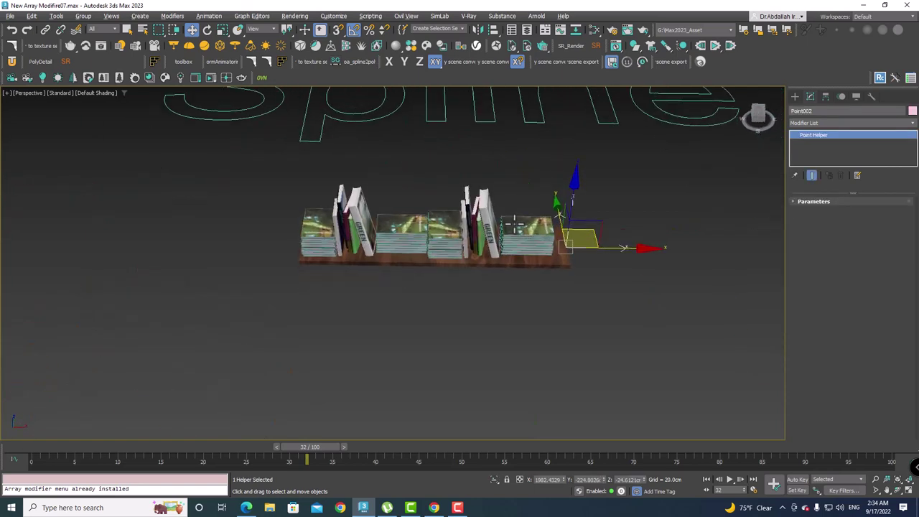
# Step: Move Point002 along X to resize the shelf, which then holds three book clusters
pyautogui.moveTo(596, 248)
pyautogui.mouseDown()
pyautogui.moveTo(711, 251)
pyautogui.moveTo(547, 256)
pyautogui.moveTo(781, 246)
pyautogui.mouseUp()
pyautogui.moveTo(781, 247); pyautogui.dragTo(558, 241, button='middle')
pyautogui.moveTo(631, 251)
pyautogui.mouseDown()
pyautogui.moveTo(740, 248)
pyautogui.moveTo(388, 248)
pyautogui.moveTo(723, 249)
pyautogui.moveTo(418, 251)
pyautogui.moveTo(711, 251)
pyautogui.moveTo(505, 253)
pyautogui.moveTo(597, 251)
pyautogui.mouseUp()
pyautogui.moveTo(596, 251)
pyautogui.keyDown('alt'); pyautogui.mouseDown(button='middle')
pyautogui.moveTo(519, 215)
pyautogui.moveTo(510, 199)
pyautogui.mouseUp(button='middle'); pyautogui.keyUp('alt')
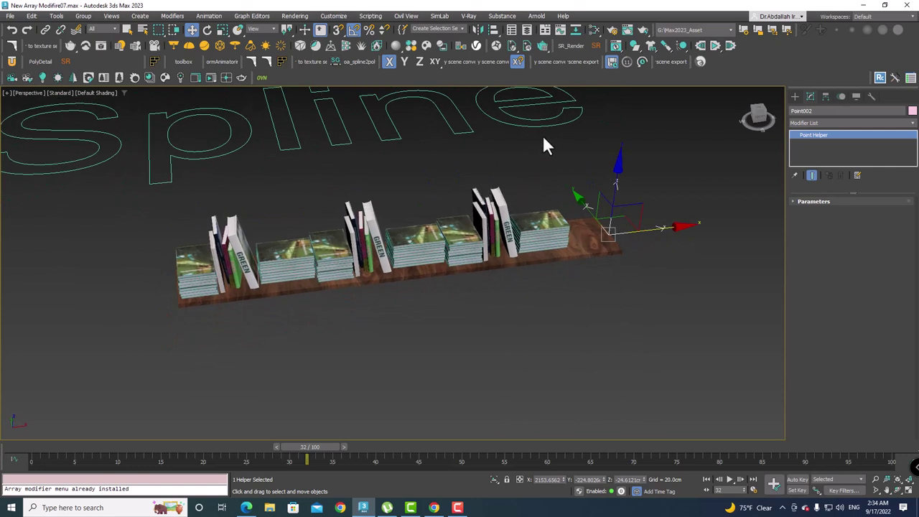
pyautogui.click(572, 31)
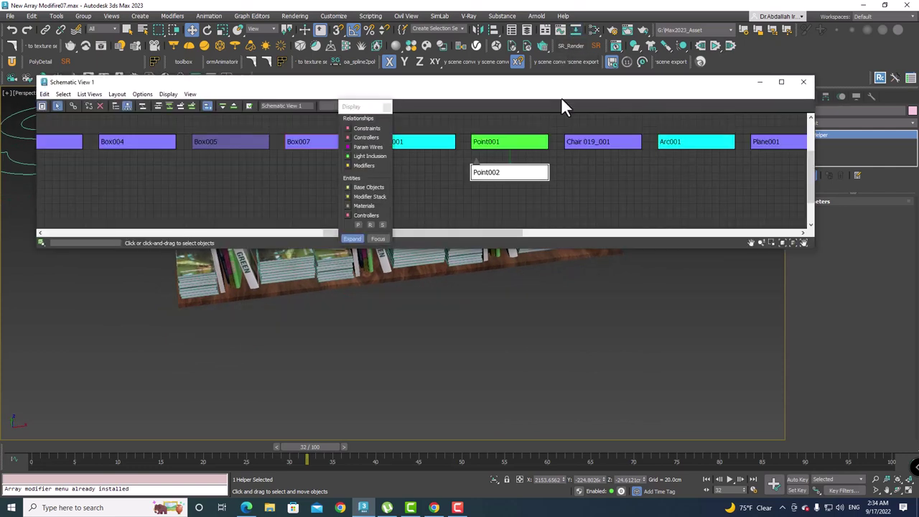
pyautogui.click(511, 142)
pyautogui.click(502, 171)
pyautogui.click(506, 142)
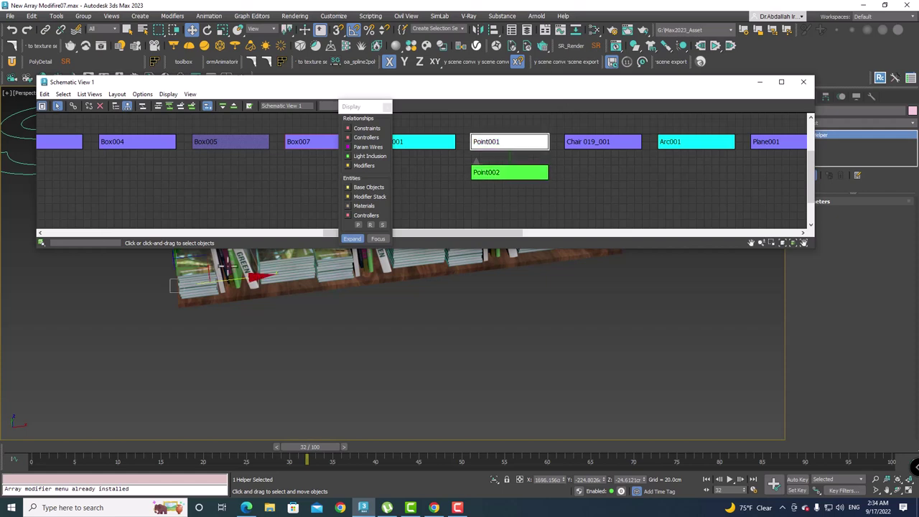
pyautogui.click(804, 84)
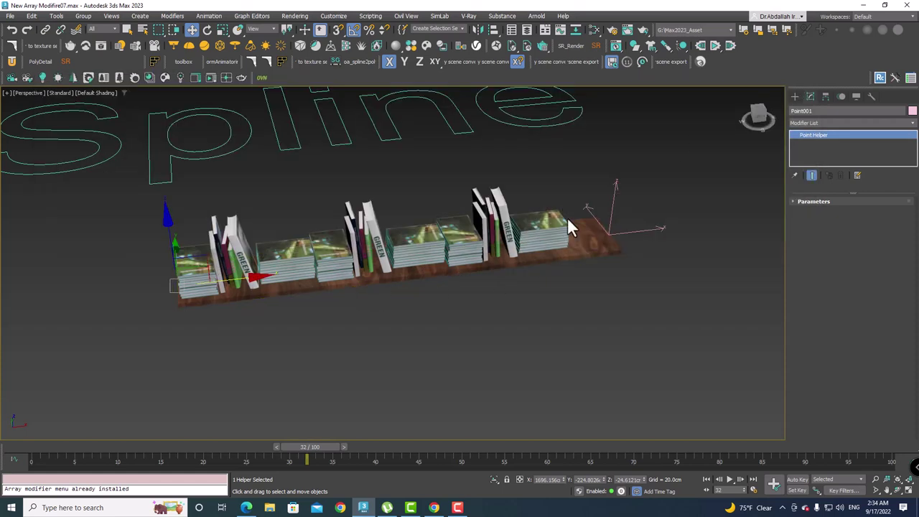
pyautogui.rightClick(658, 242)
pyautogui.click(660, 251)
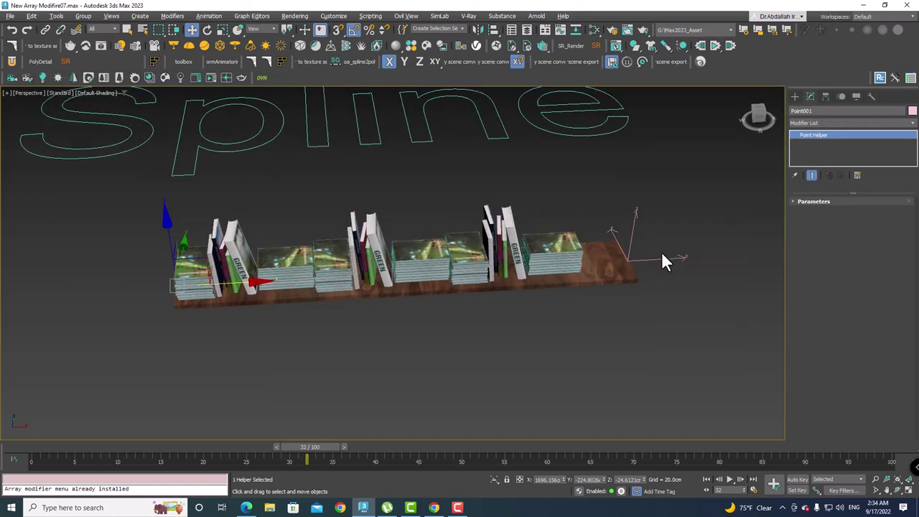
pyautogui.click(663, 260)
pyautogui.moveTo(679, 260); pyautogui.dragTo(612, 274)
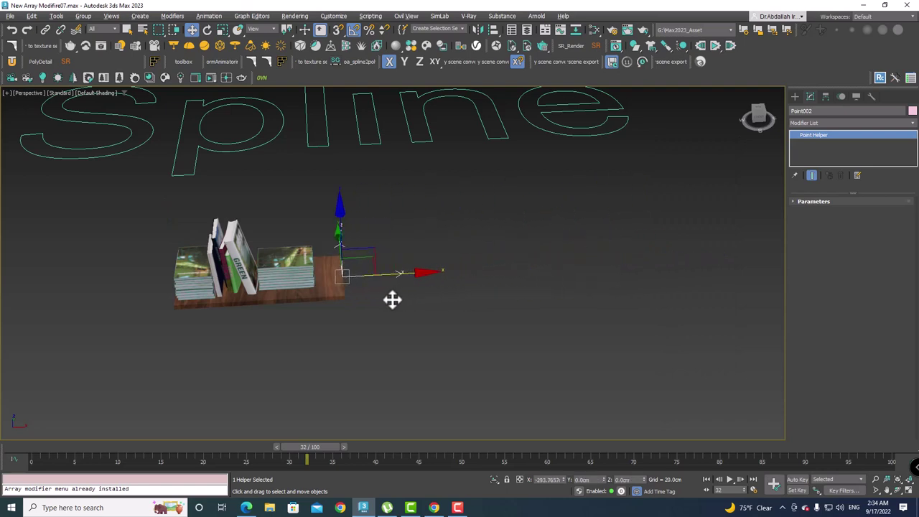
pyautogui.scroll(-5, 612, 274)
pyautogui.moveTo(590, 273); pyautogui.dragTo(466, 257, button='middle')
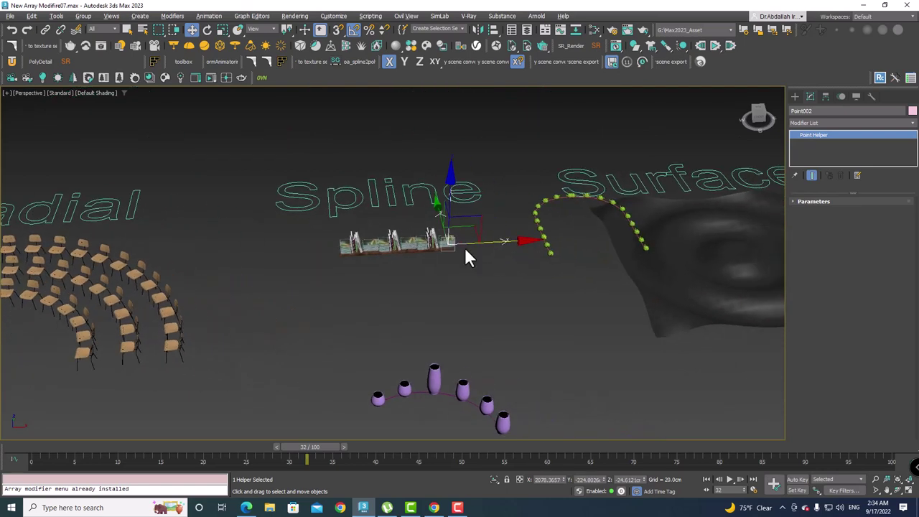
pyautogui.moveTo(543, 263)
pyautogui.mouseDown(button='middle')
pyautogui.moveTo(492, 246)
pyautogui.moveTo(431, 250)
pyautogui.mouseUp(button='middle')
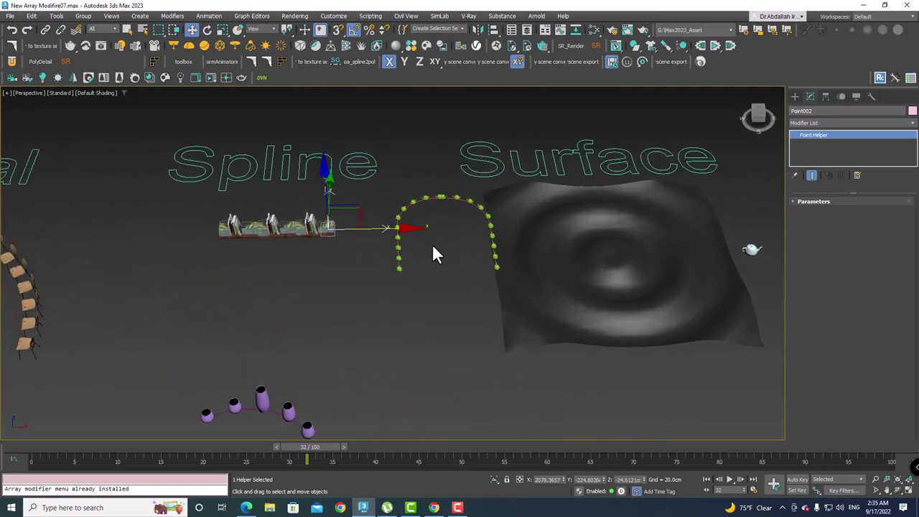
pyautogui.scroll(3, 431, 244)
# Step: Select the Rectangle001 spline and move it right along X toward Plane001
pyautogui.click(404, 189)
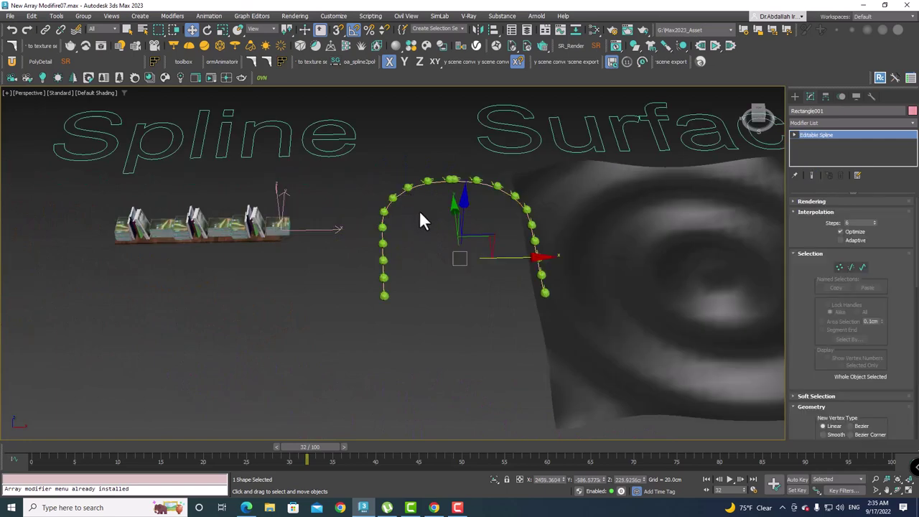
pyautogui.keyDown('alt'); pyautogui.moveTo(420, 219); pyautogui.dragTo(399, 221, button='middle'); pyautogui.keyUp('alt')
pyautogui.scroll(3, 402, 180)
pyautogui.click(404, 176)
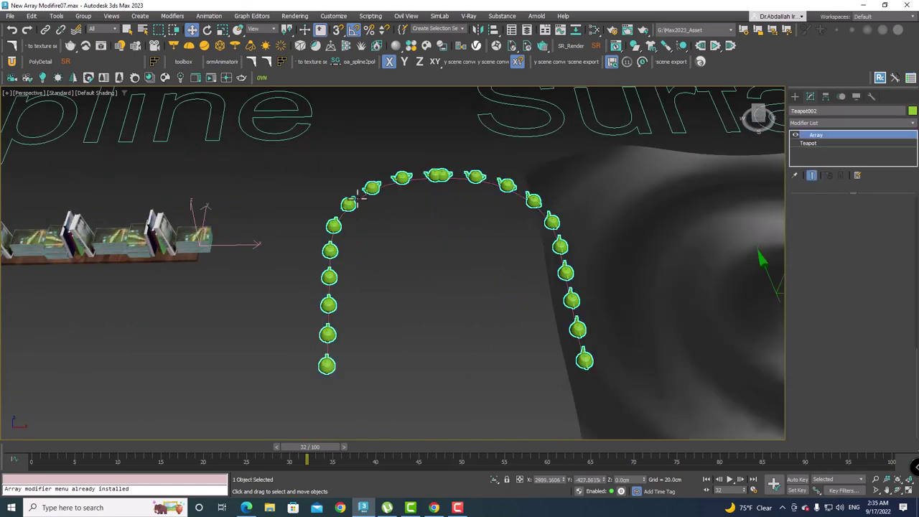
pyautogui.moveTo(449, 239); pyautogui.dragTo(419, 188, button='middle')
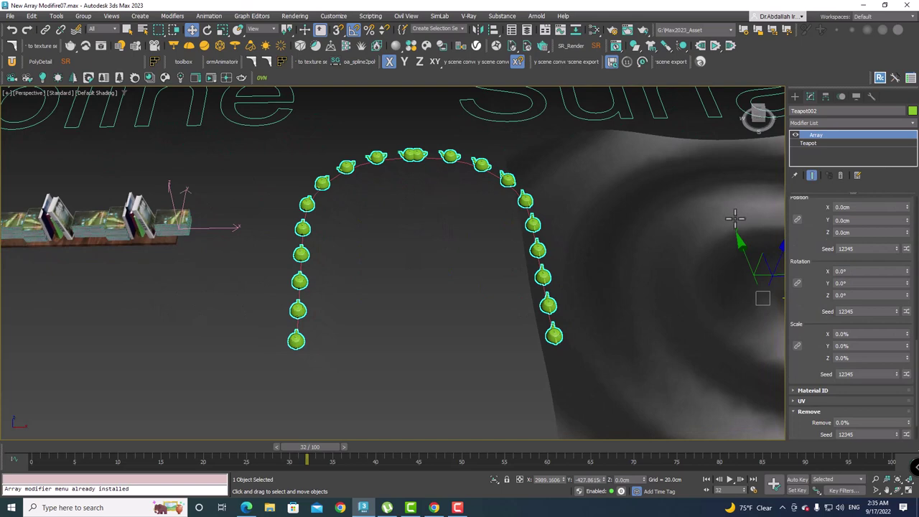
pyautogui.scroll(-2, 472, 231)
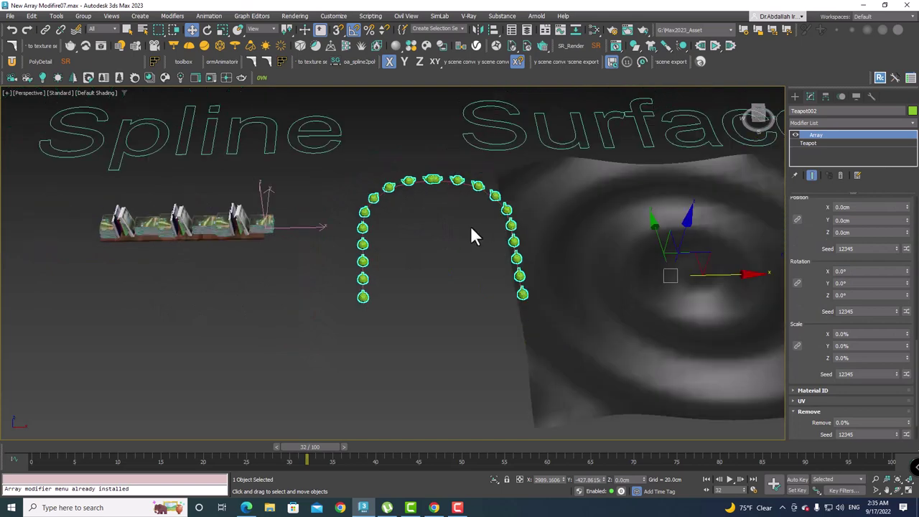
pyautogui.click(422, 181)
pyautogui.moveTo(486, 273); pyautogui.dragTo(375, 250, button='middle')
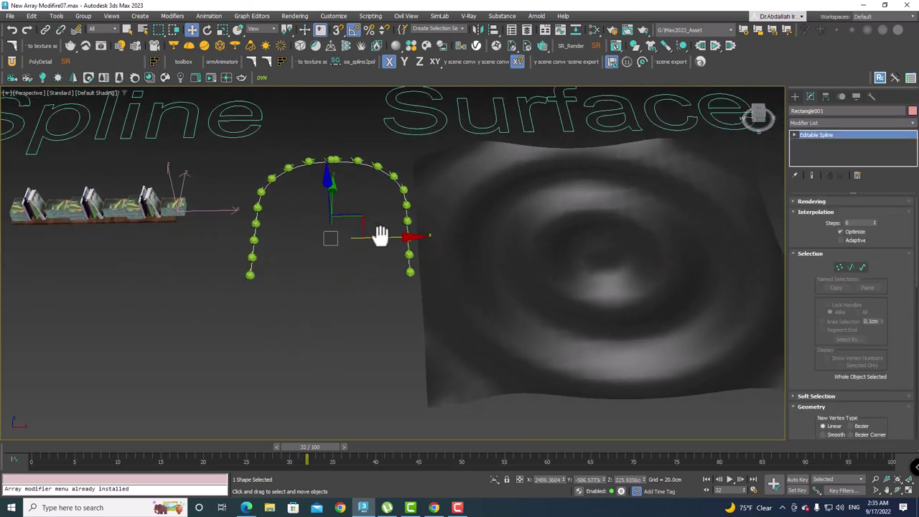
pyautogui.moveTo(408, 238); pyautogui.dragTo(534, 239)
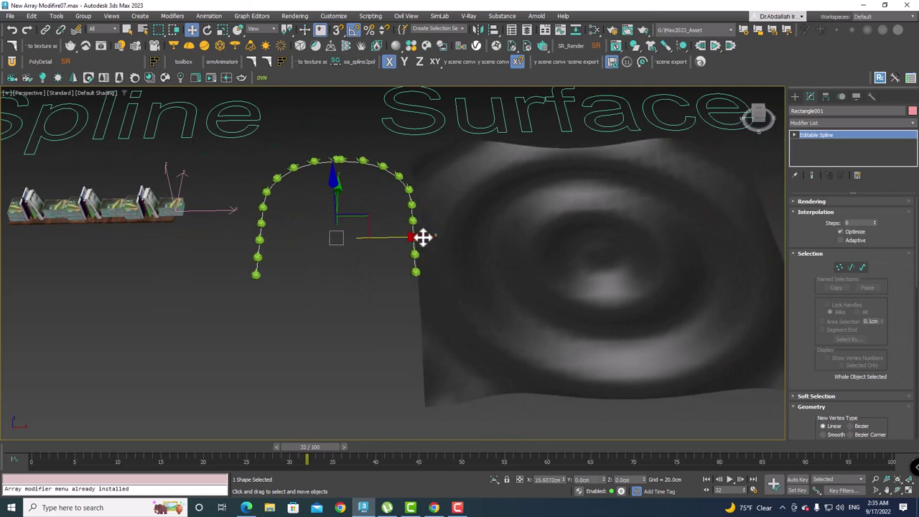
pyautogui.moveTo(534, 240)
pyautogui.keyDown('alt'); pyautogui.mouseDown(button='middle')
pyautogui.moveTo(553, 211)
pyautogui.moveTo(520, 221)
pyautogui.mouseUp(button='middle'); pyautogui.keyUp('alt')
pyautogui.click(559, 247)
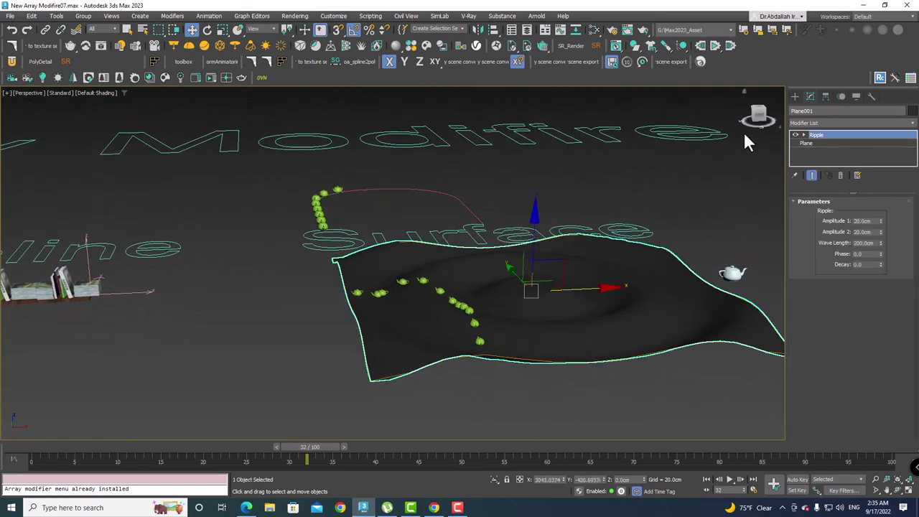
# Step: Toggle Plane001's Ripple modifier off and on, then move the plane left under the teapots
pyautogui.click(795, 135)
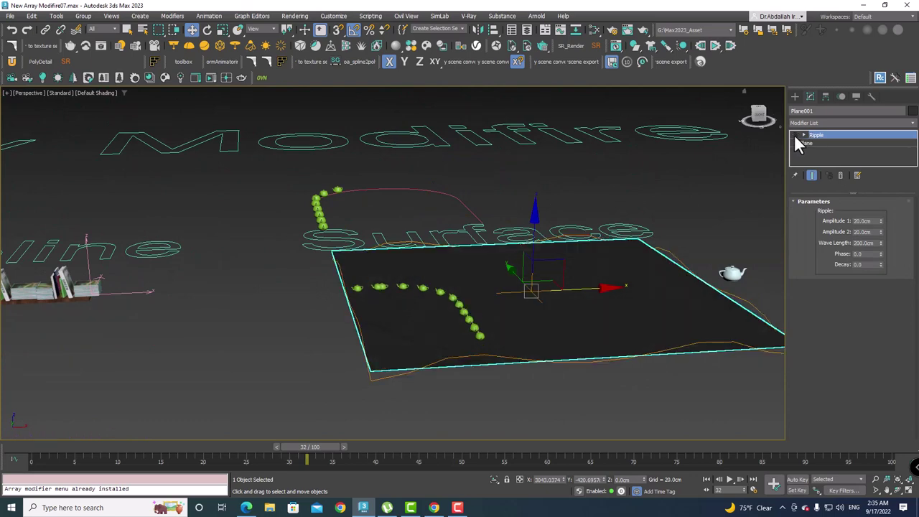
pyautogui.click(794, 135)
pyautogui.moveTo(643, 178)
pyautogui.keyDown('alt'); pyautogui.mouseDown(button='middle')
pyautogui.moveTo(615, 218)
pyautogui.moveTo(522, 210)
pyautogui.mouseUp(button='middle'); pyautogui.keyUp('alt')
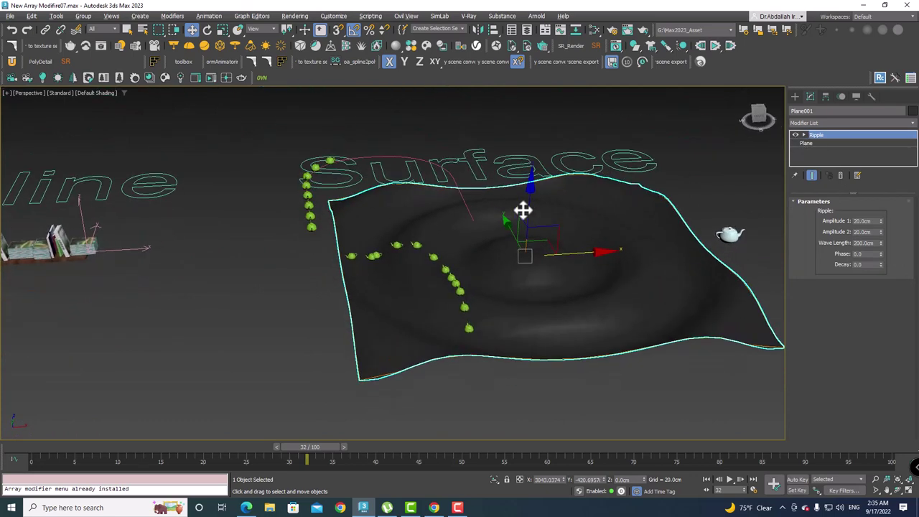
pyautogui.click(405, 156)
pyautogui.keyDown('alt'); pyautogui.moveTo(431, 194); pyautogui.dragTo(467, 199, button='middle'); pyautogui.keyUp('alt')
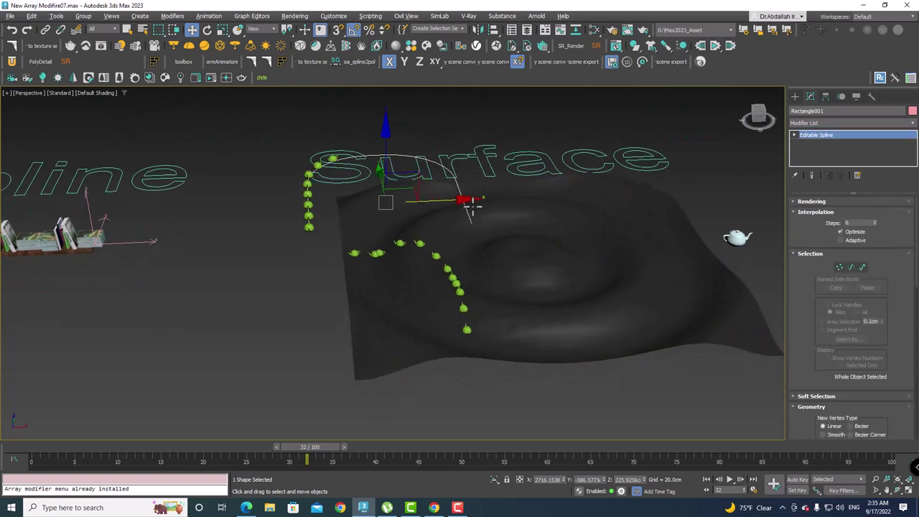
pyautogui.moveTo(490, 197)
pyautogui.mouseDown()
pyautogui.moveTo(282, 195)
pyautogui.moveTo(525, 191)
pyautogui.moveTo(312, 191)
pyautogui.moveTo(510, 183)
pyautogui.moveTo(343, 195)
pyautogui.mouseUp()
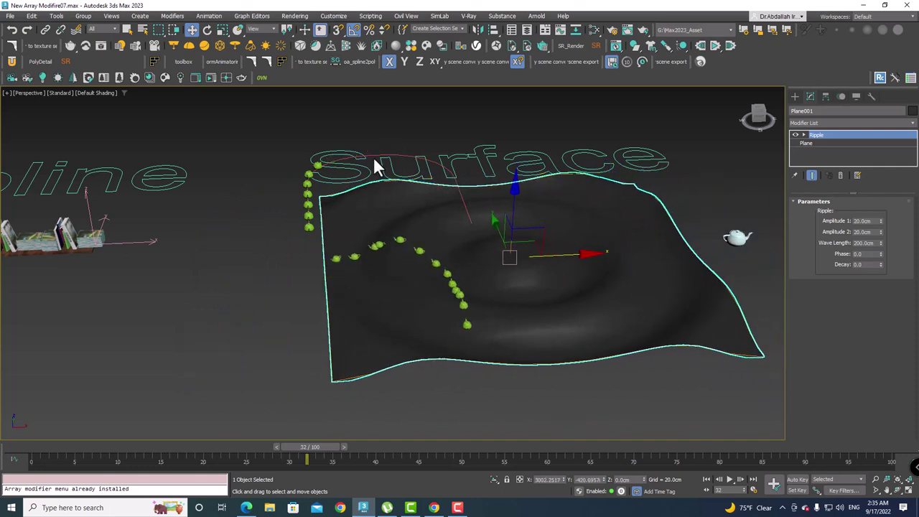
# Step: Select Teapot002 and clear its Plane001 surface so the 20 teapots follow the spline
pyautogui.click(375, 245)
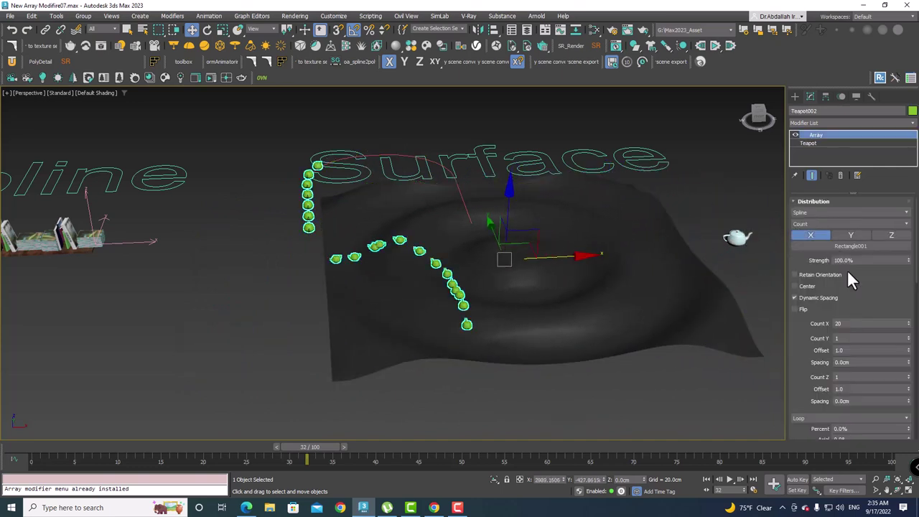
pyautogui.moveTo(865, 284); pyautogui.dragTo(876, 147)
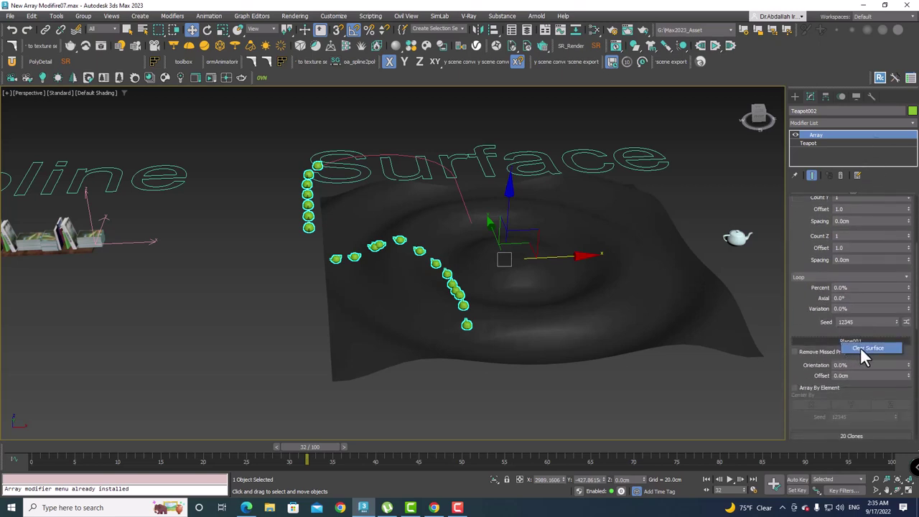
pyautogui.click(871, 347)
pyautogui.scroll(2, 609, 267)
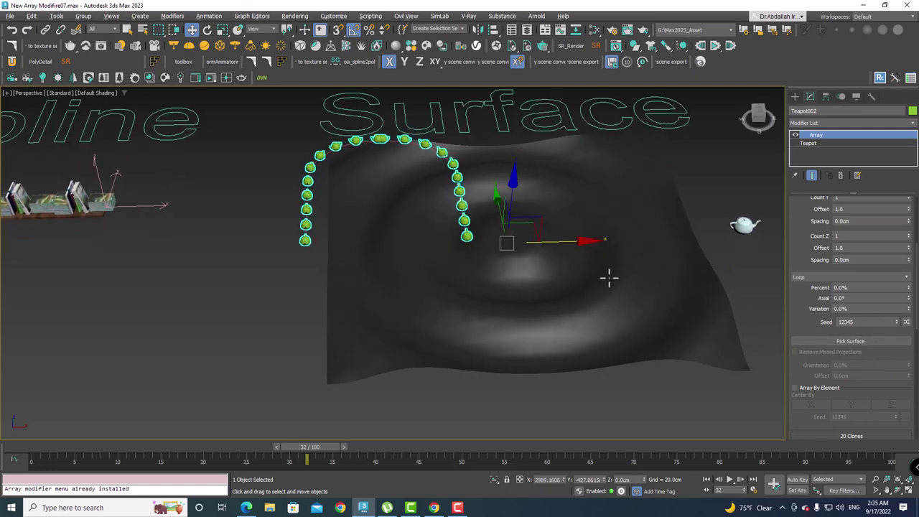
pyautogui.scroll(2, 609, 270)
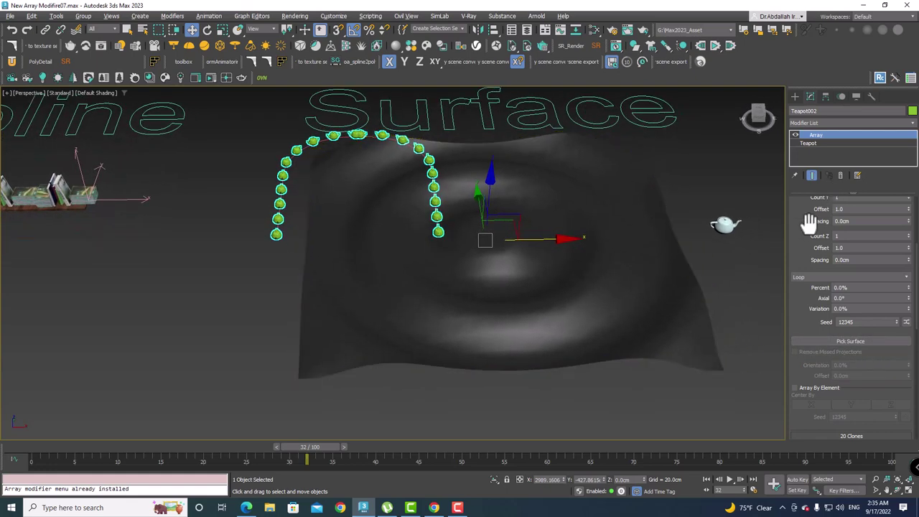
pyautogui.moveTo(805, 219); pyautogui.dragTo(799, 361)
pyautogui.moveTo(715, 234); pyautogui.dragTo(689, 250, button='middle')
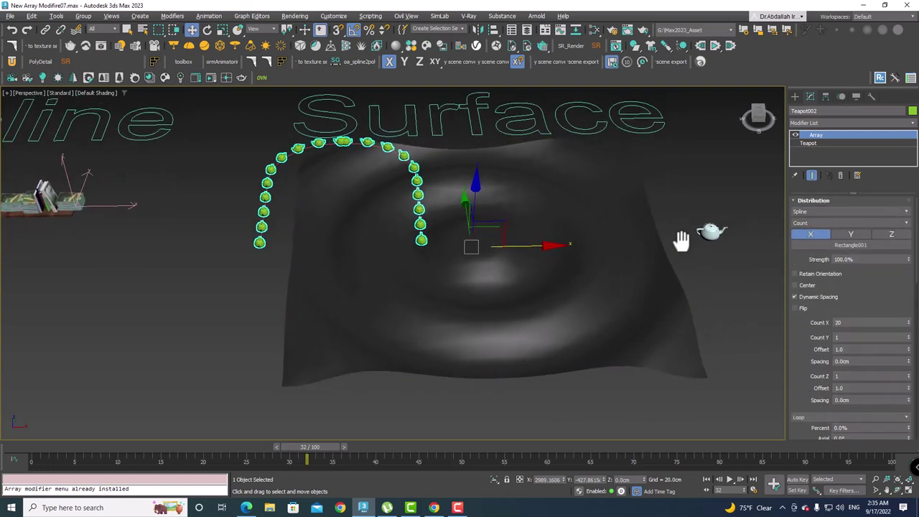
pyautogui.click(693, 240)
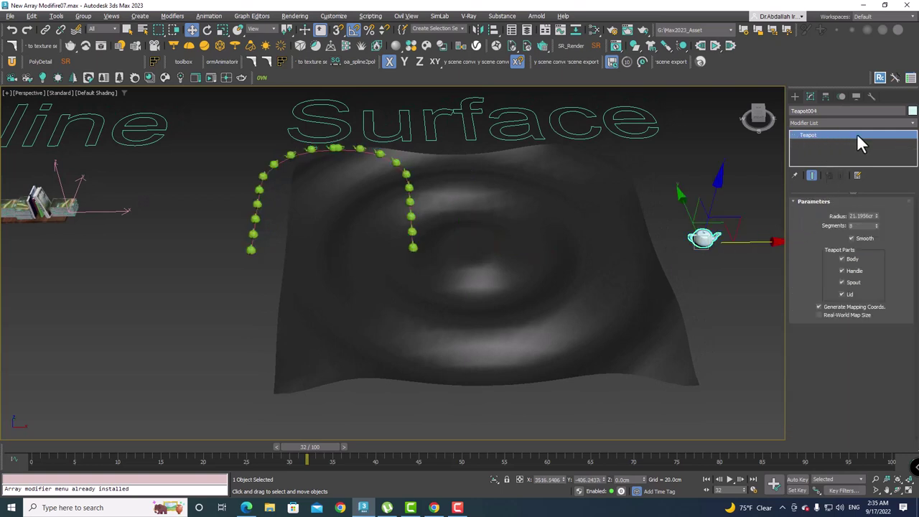
# Step: Add an Array modifier to Teapot004 with Surface distribution on Plane001, giving 676 teapots
pyautogui.click(906, 123)
pyautogui.scroll(-5, 833, 216)
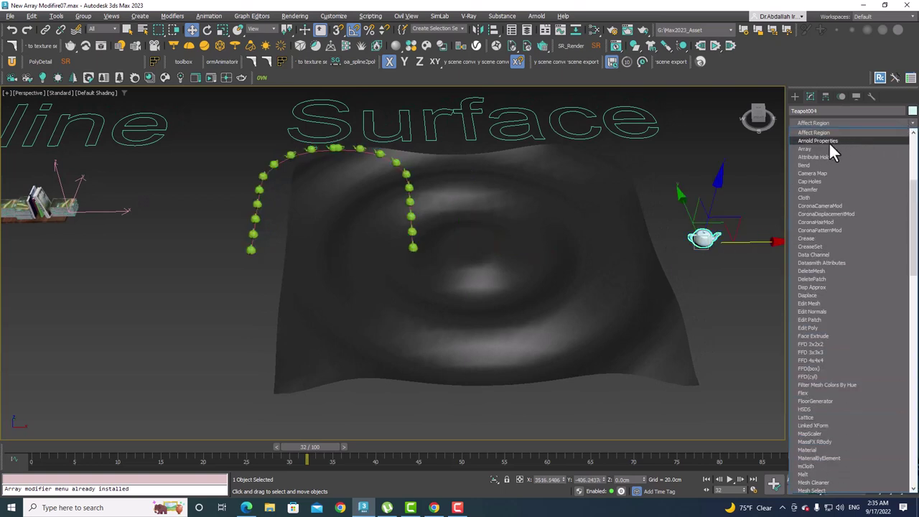
pyautogui.click(825, 150)
pyautogui.click(820, 212)
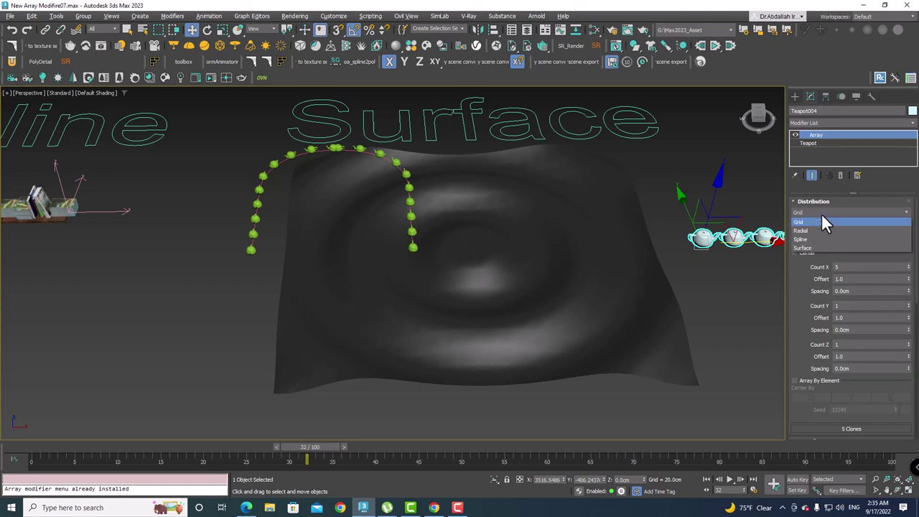
pyautogui.click(811, 247)
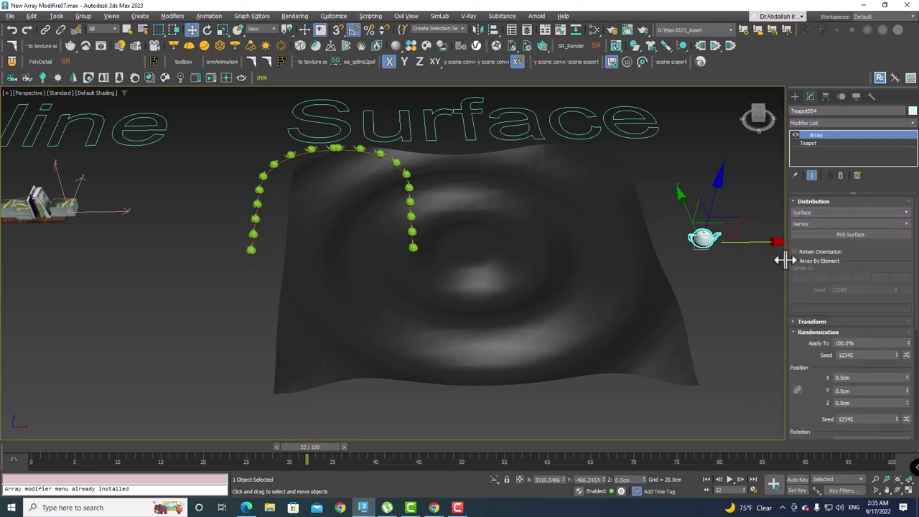
pyautogui.click(855, 235)
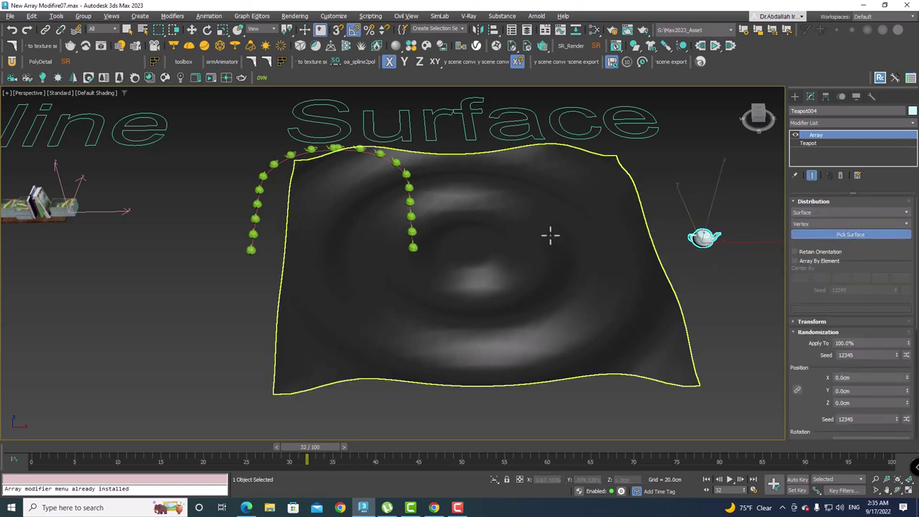
pyautogui.press('w')
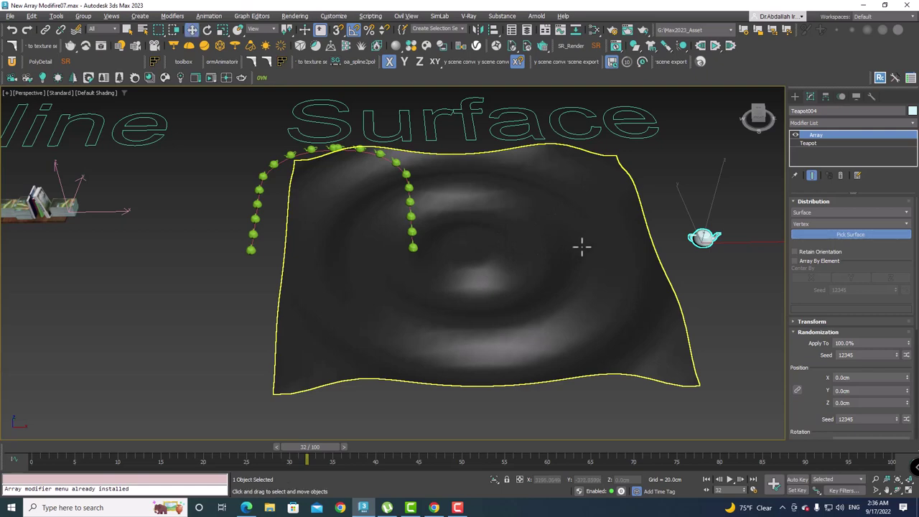
pyautogui.click(597, 218)
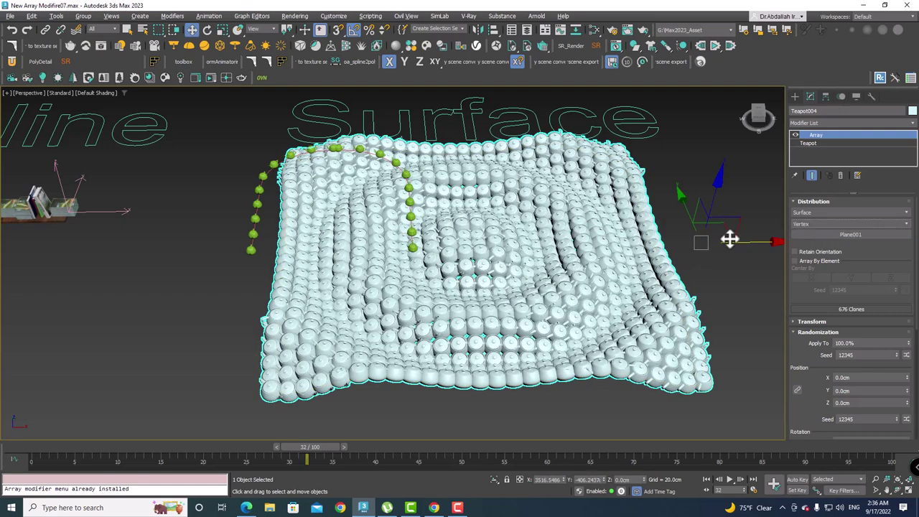
# Step: Set the underlying Teapot's radius to 5.0cm
pyautogui.scroll(1, 605, 258)
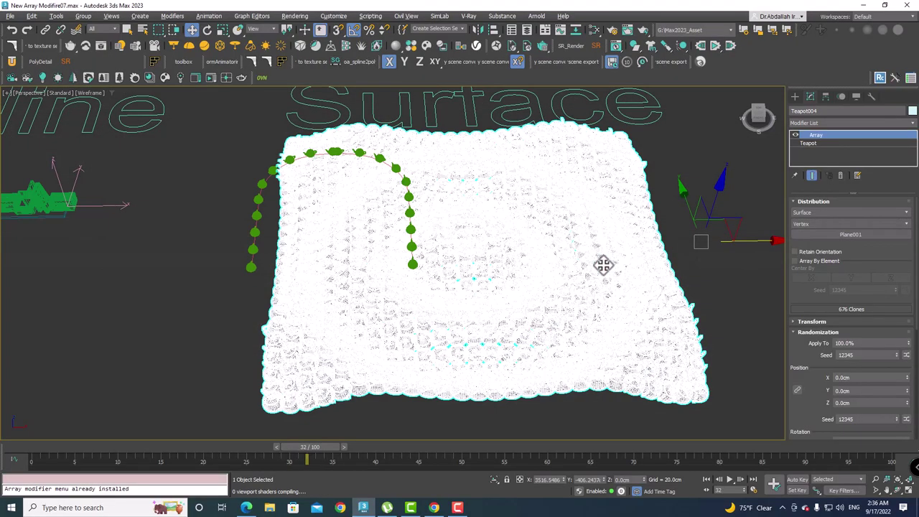
pyautogui.scroll(5, 603, 265)
pyautogui.scroll(-3, 603, 266)
pyautogui.moveTo(603, 265)
pyautogui.mouseDown(button='middle')
pyautogui.moveTo(615, 235)
pyautogui.moveTo(662, 244)
pyautogui.mouseUp(button='middle')
pyautogui.click(810, 144)
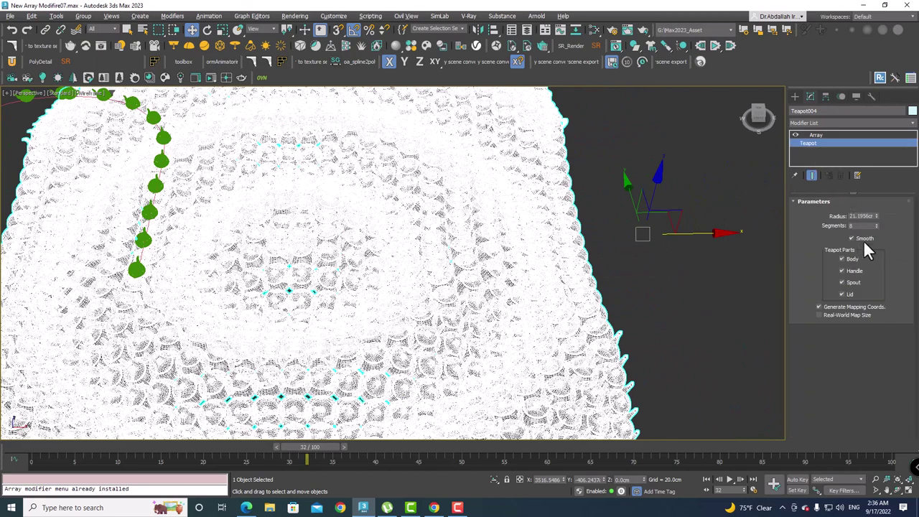
pyautogui.write('5')
pyautogui.press('Return')
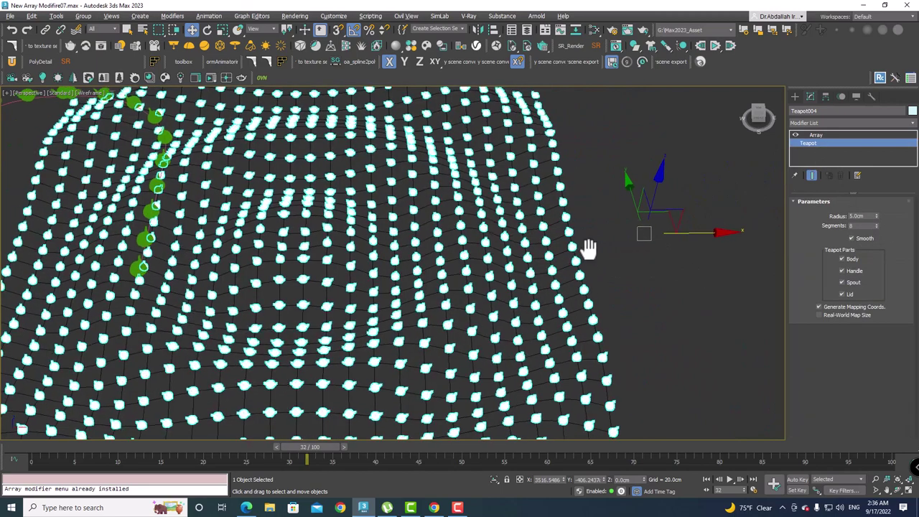
# Step: Change the Array placement from Vertex to Face Center, giving 625 teapots
pyautogui.scroll(2, 548, 246)
pyautogui.scroll(2, 538, 248)
pyautogui.scroll(2, 538, 247)
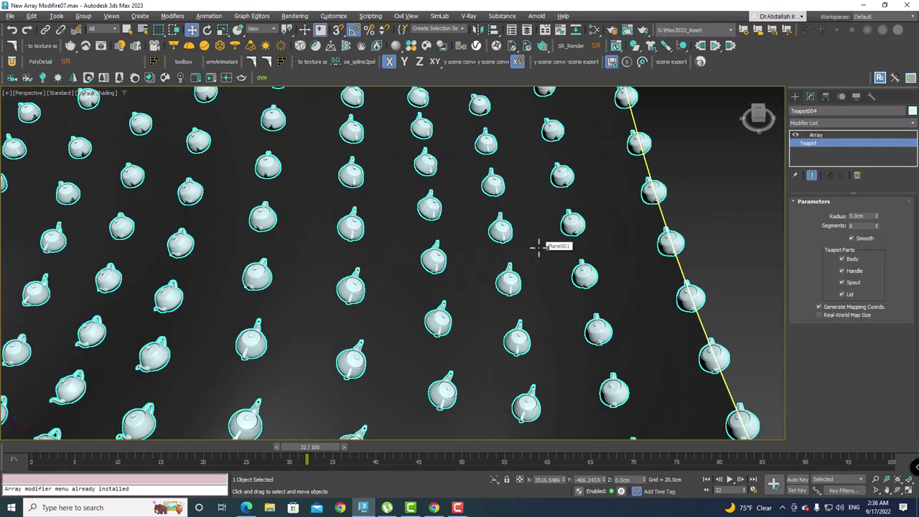
pyautogui.scroll(2, 539, 248)
pyautogui.scroll(3, 548, 248)
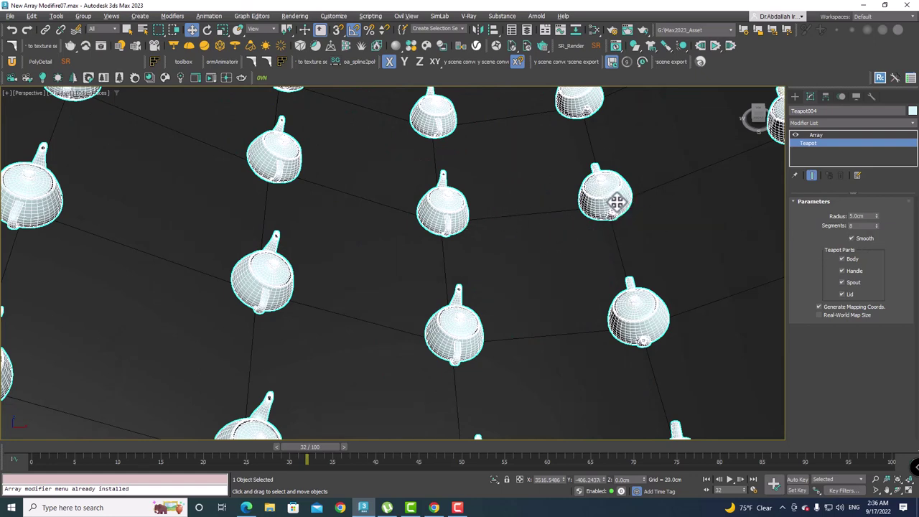
pyautogui.click(816, 135)
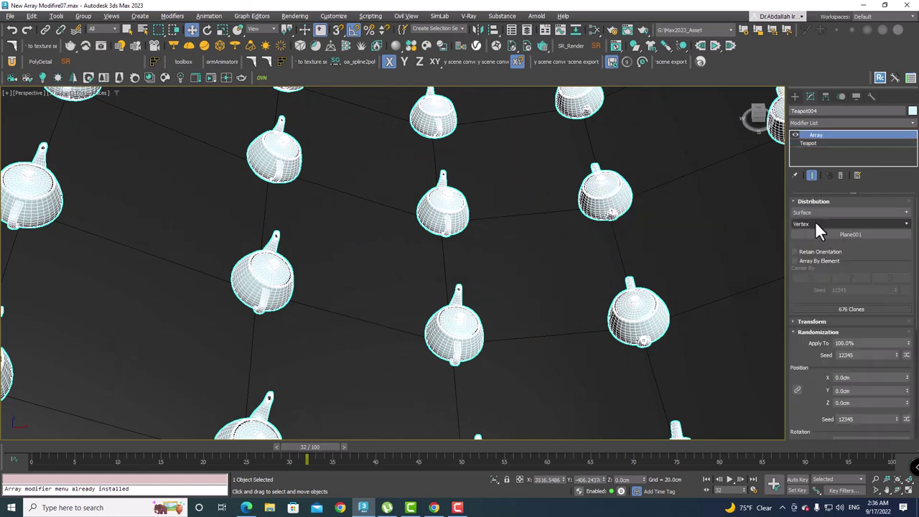
pyautogui.click(815, 222)
pyautogui.click(804, 233)
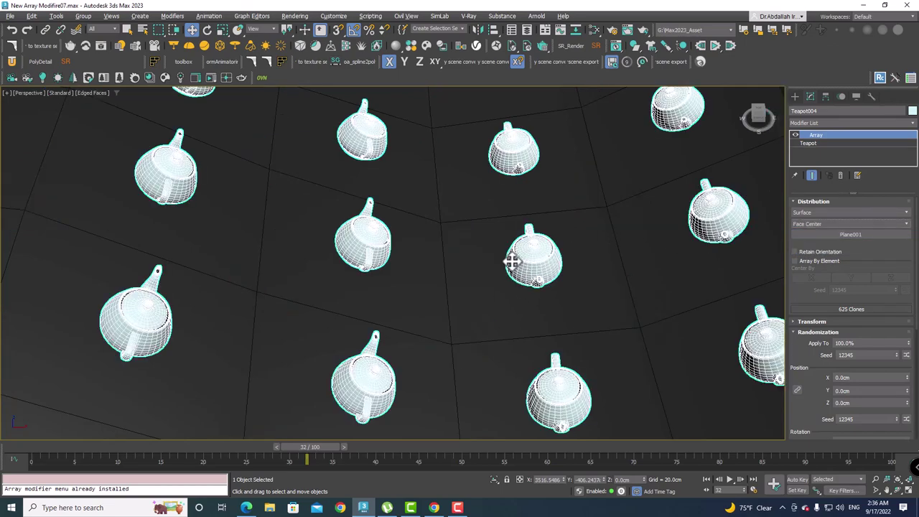
pyautogui.scroll(-5, 513, 262)
pyautogui.moveTo(512, 262)
pyautogui.mouseDown(button='middle')
pyautogui.moveTo(589, 248)
pyautogui.moveTo(732, 323)
pyautogui.mouseUp(button='middle')
pyautogui.scroll(-3, 589, 248)
pyautogui.scroll(-3, 612, 264)
pyautogui.scroll(-3, 612, 264)
pyautogui.scroll(1, 609, 260)
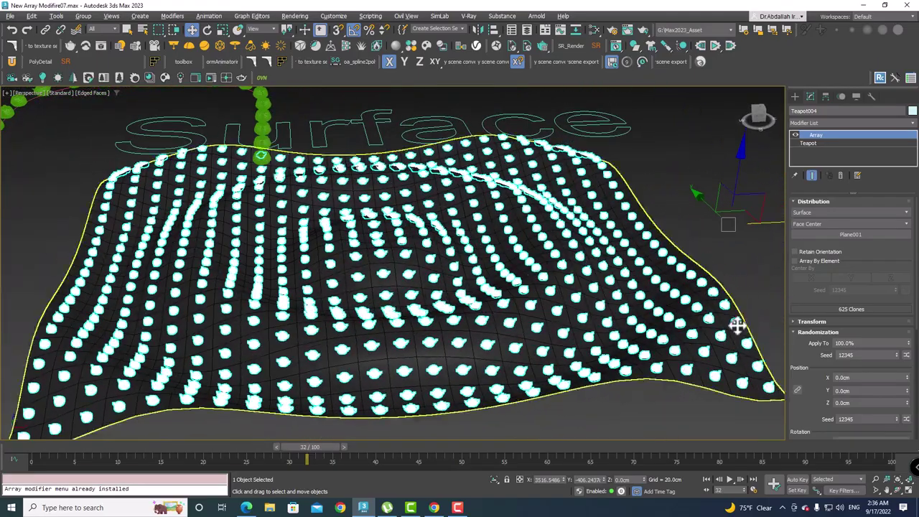
# Step: Randomize teapot rotation by 67.4°, 50.0° and 23.8° on X, Y and Z
pyautogui.moveTo(817, 378); pyautogui.dragTo(833, 239)
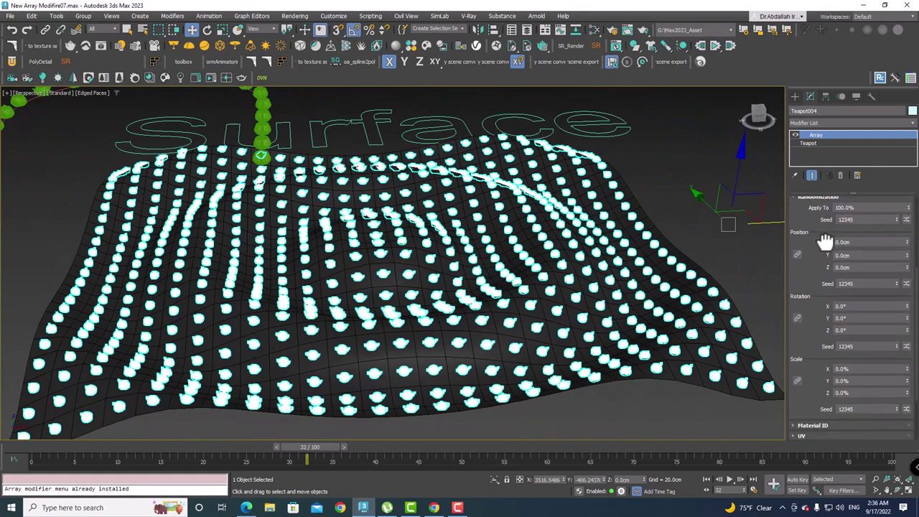
pyautogui.click(906, 300)
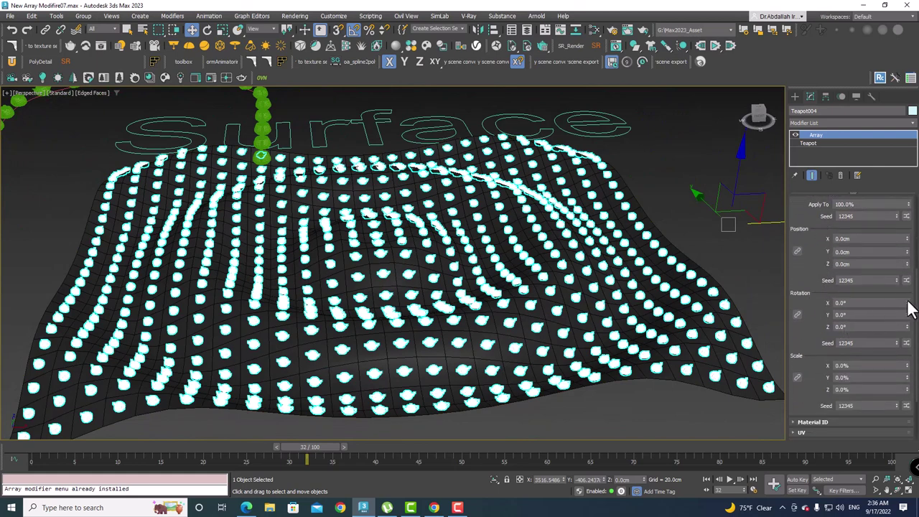
pyautogui.moveTo(903, 6); pyautogui.dragTo(896, 319)
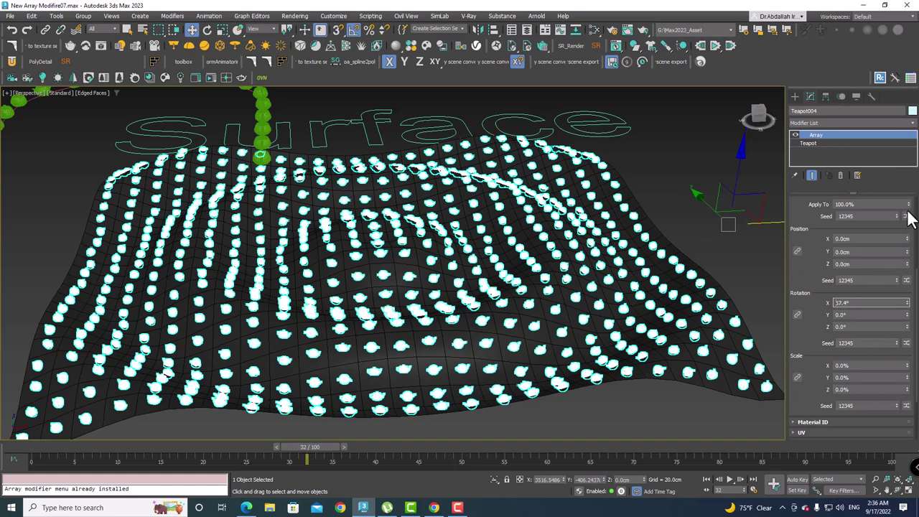
pyautogui.moveTo(906, 314); pyautogui.dragTo(907, 83)
pyautogui.write('50')
pyautogui.press('Return')
pyautogui.press('F4')
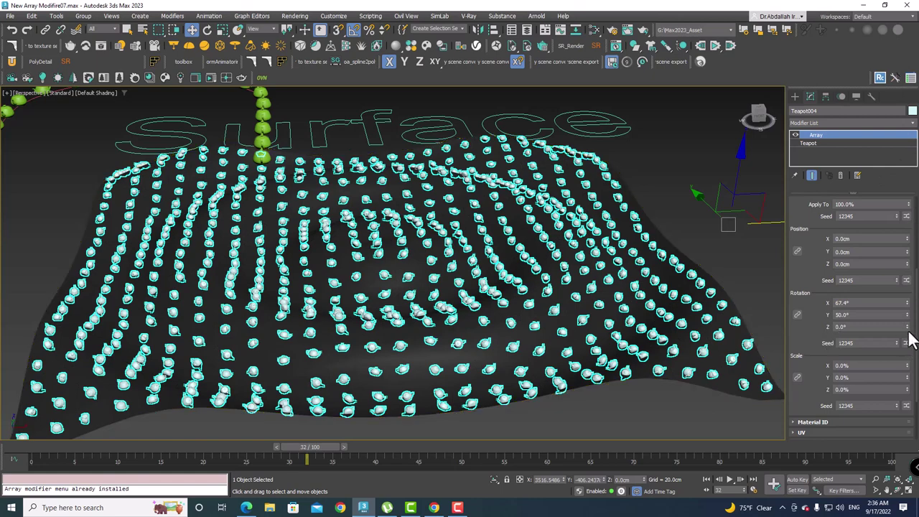
pyautogui.moveTo(907, 326); pyautogui.dragTo(901, 230)
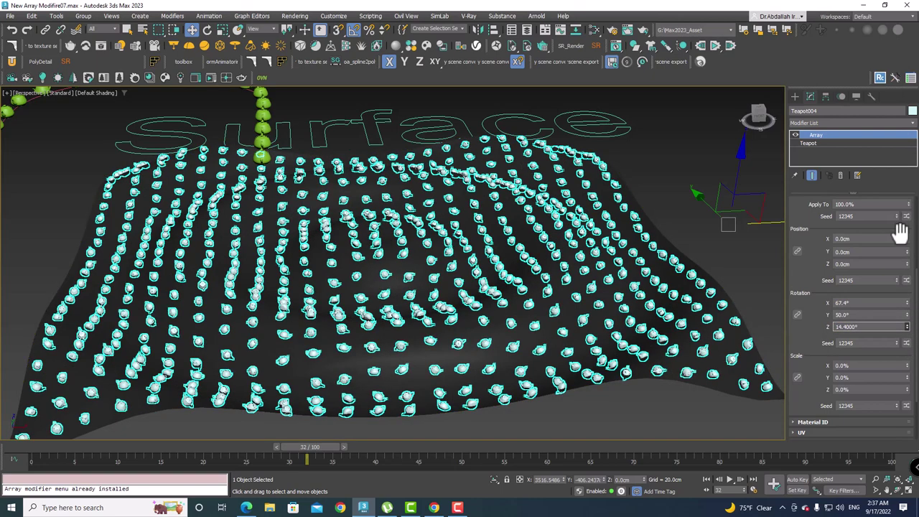
# Step: Lower the Z scale randomization and lock scale variation to a uniform 50.0%
pyautogui.moveTo(907, 389); pyautogui.dragTo(906, 337)
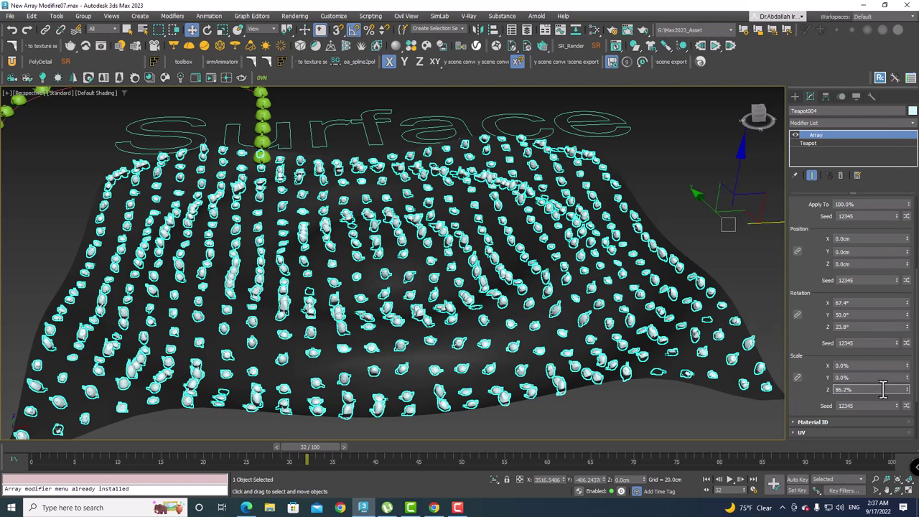
pyautogui.moveTo(908, 394); pyautogui.dragTo(906, 424)
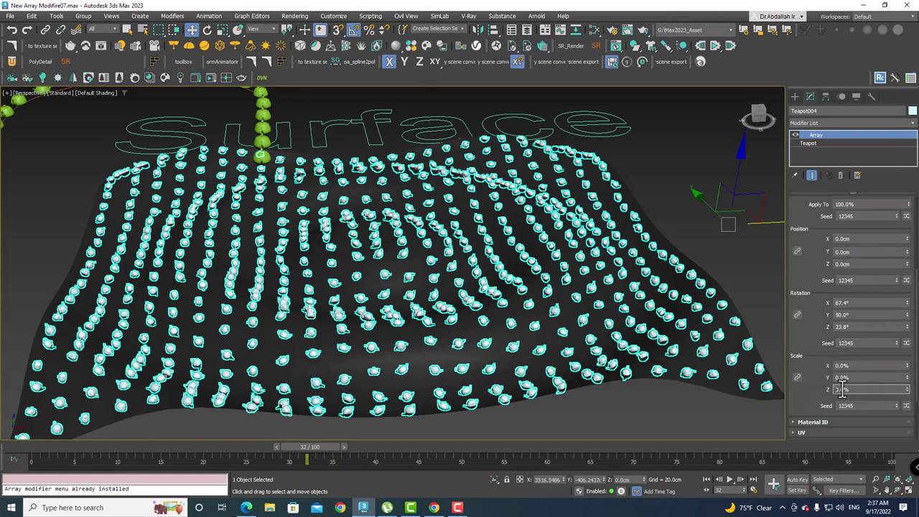
pyautogui.click(797, 377)
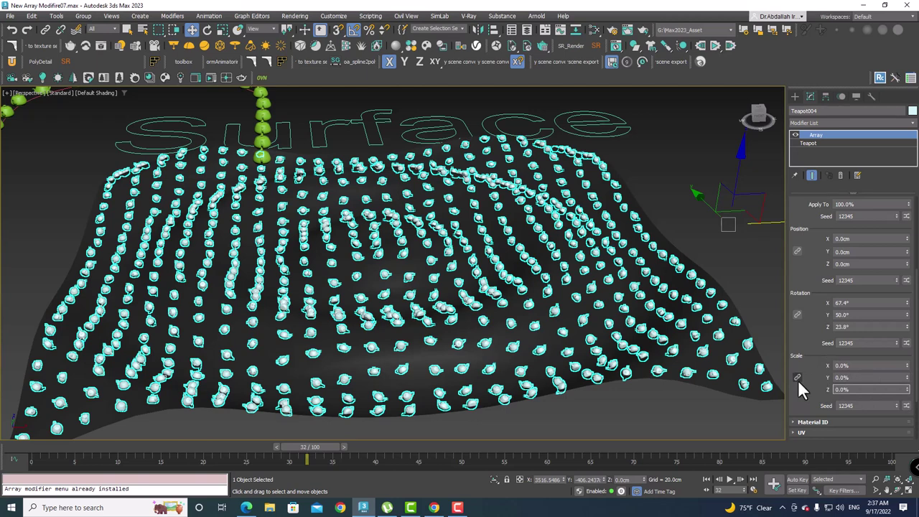
pyautogui.click(868, 365)
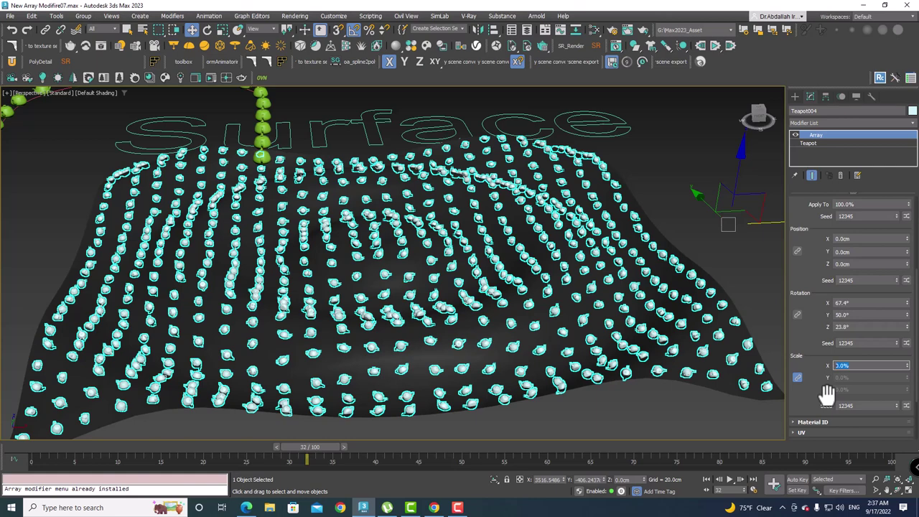
pyautogui.write('50')
# Step: Raise the teapots' uniform random scale from 50% to 150%, then orbit and zoom out to compare sizes
pyautogui.press('Return')
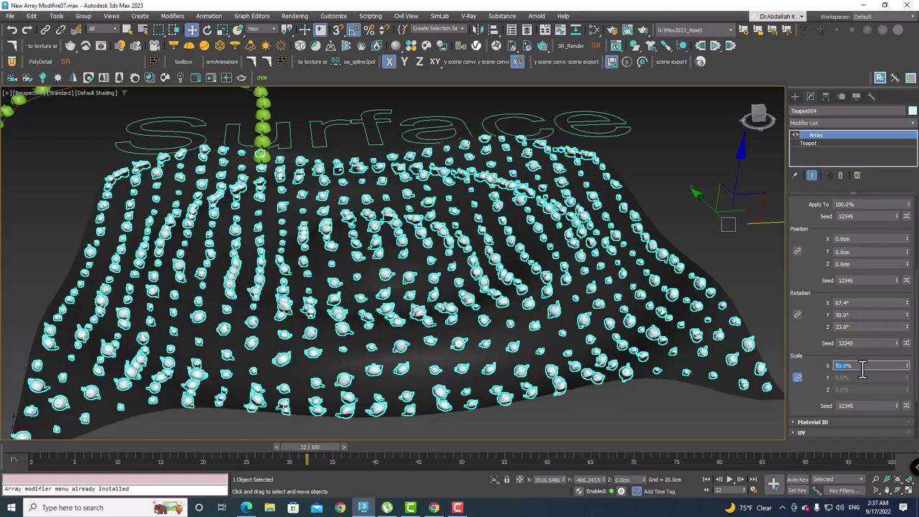
pyautogui.write('1%')
pyautogui.press('Return')
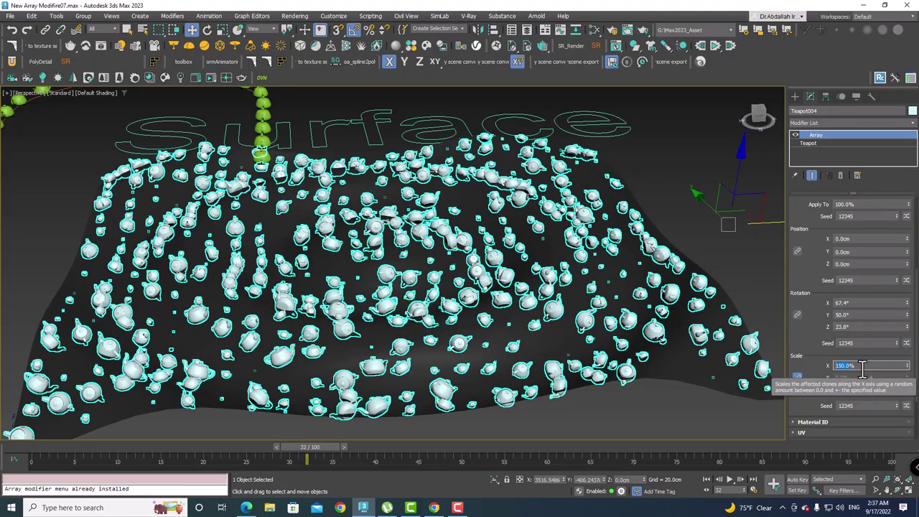
pyautogui.moveTo(514, 272)
pyautogui.keyDown('alt'); pyautogui.mouseDown(button='middle')
pyautogui.moveTo(573, 320)
pyautogui.moveTo(557, 310)
pyautogui.mouseUp(button='middle'); pyautogui.keyUp('alt')
pyautogui.scroll(-5, 510, 271)
pyautogui.scroll(-3, 556, 310)
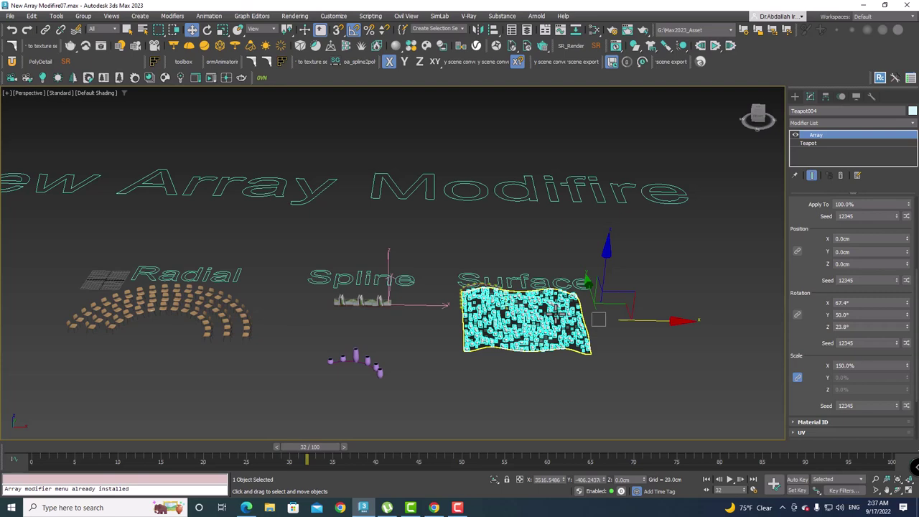
# Step: Pan and zoom out to frame the Grid, Radial, Spline and Surface examples together
pyautogui.moveTo(82, 269); pyautogui.dragTo(236, 260, button='middle')
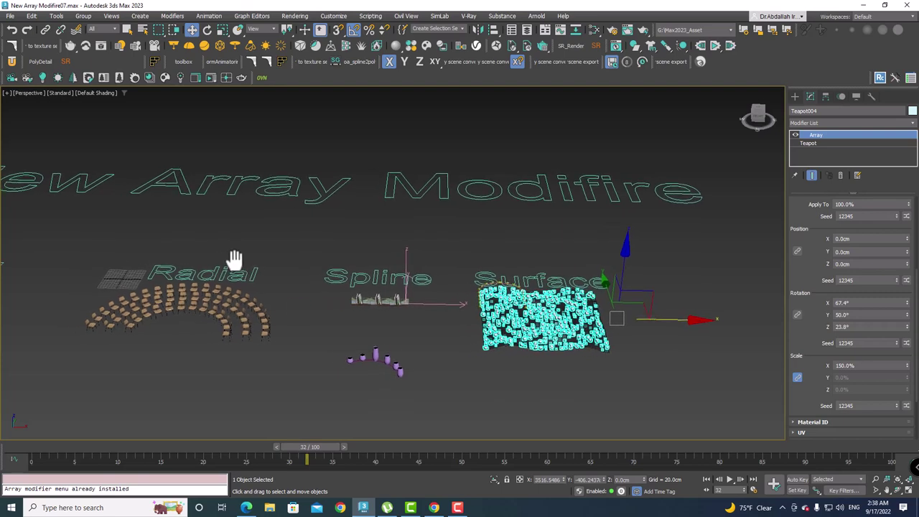
pyautogui.scroll(-3, 117, 282)
pyautogui.scroll(1, 310, 287)
pyautogui.moveTo(310, 287); pyautogui.dragTo(388, 313, button='middle')
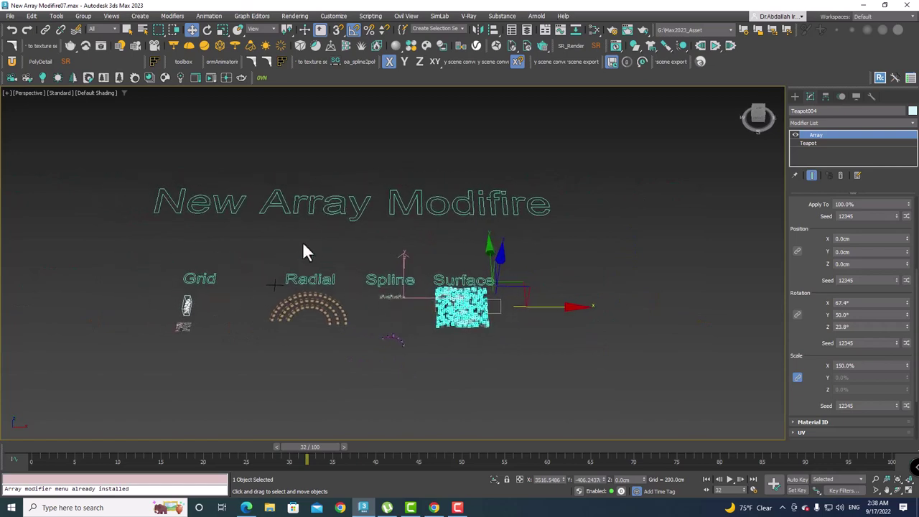
# Step: Select the 'New Array Modifire' title text and centre it in the Perspective view
pyautogui.click(312, 209)
pyautogui.click(332, 216)
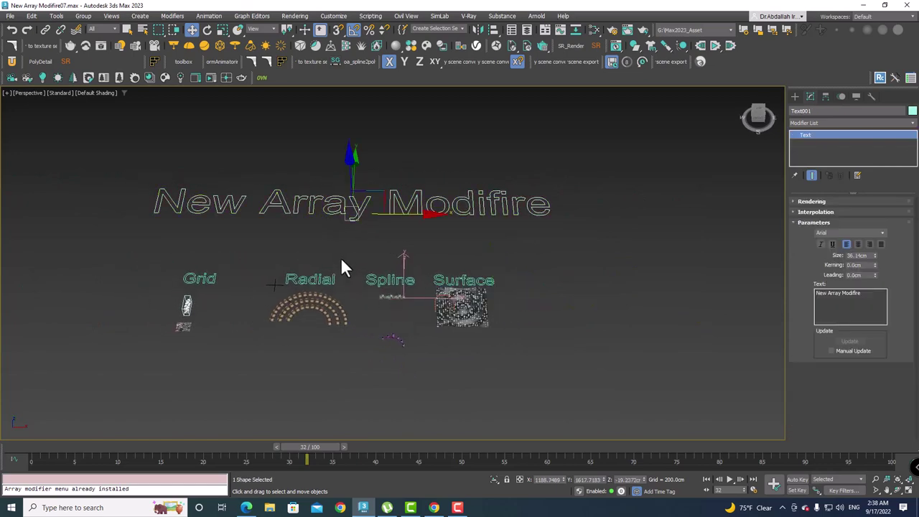
pyautogui.moveTo(340, 257)
pyautogui.mouseDown(button='middle')
pyautogui.moveTo(396, 256)
pyautogui.moveTo(441, 280)
pyautogui.mouseUp(button='middle')
pyautogui.scroll(2, 422, 286)
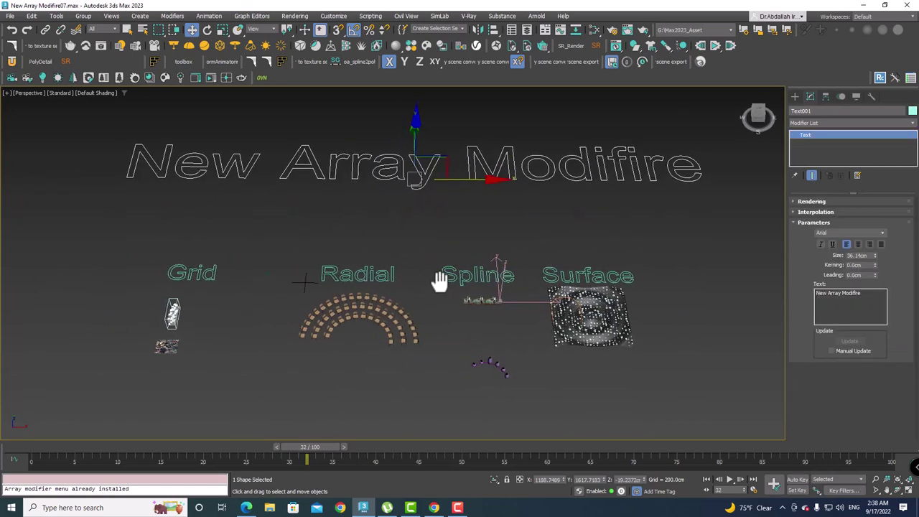